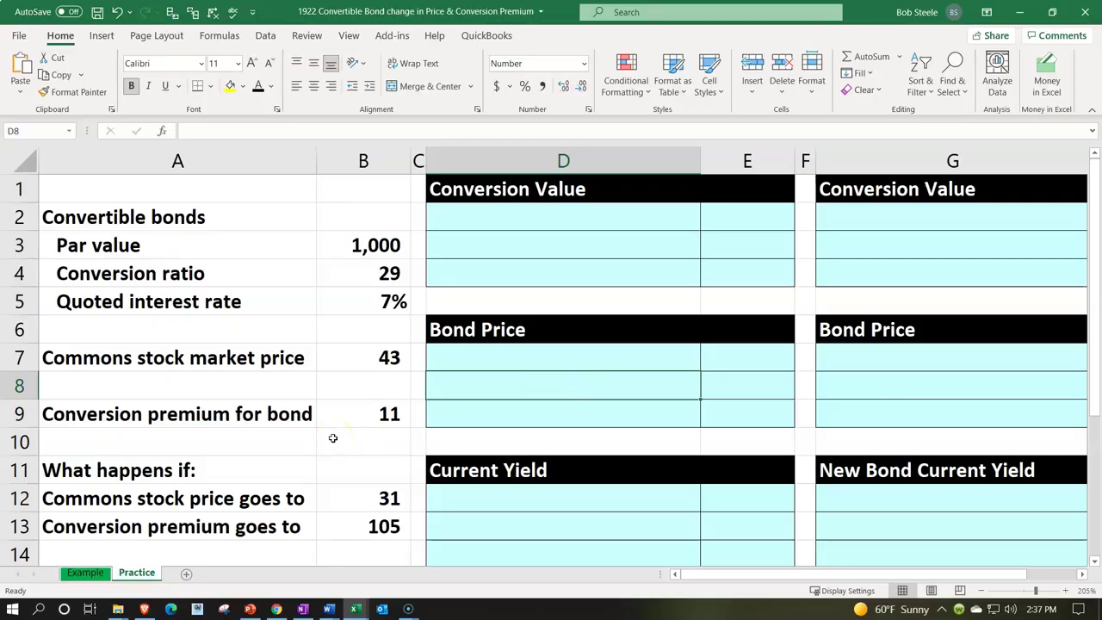
- Examine the convertible bond inputs and the what-if assumptions listed in columns A and B
click(101, 575)
click(119, 382)
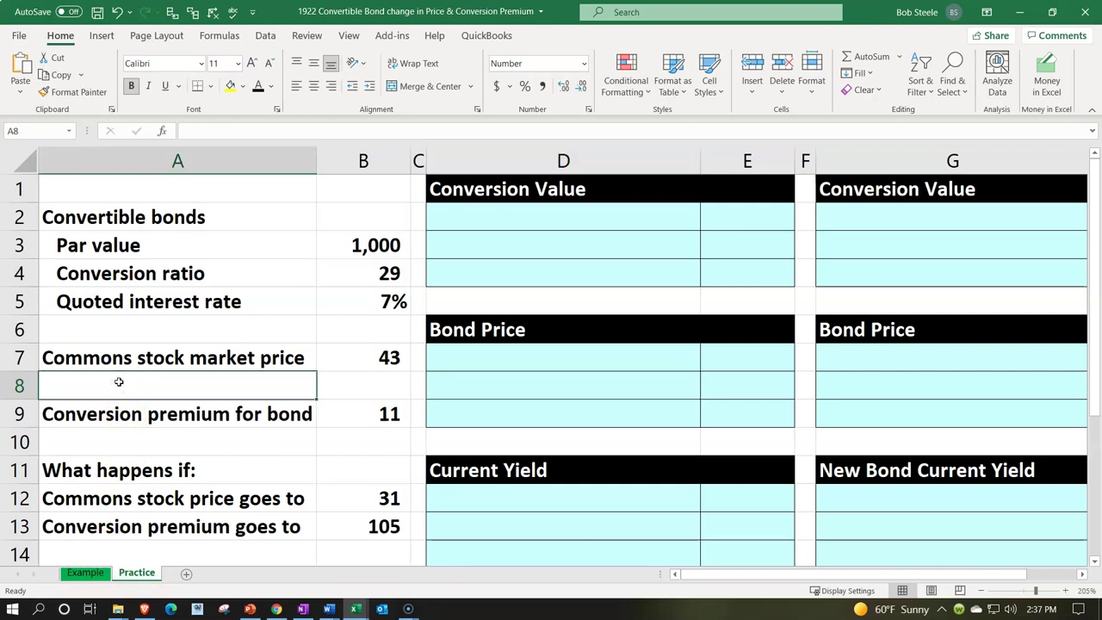
click(457, 374)
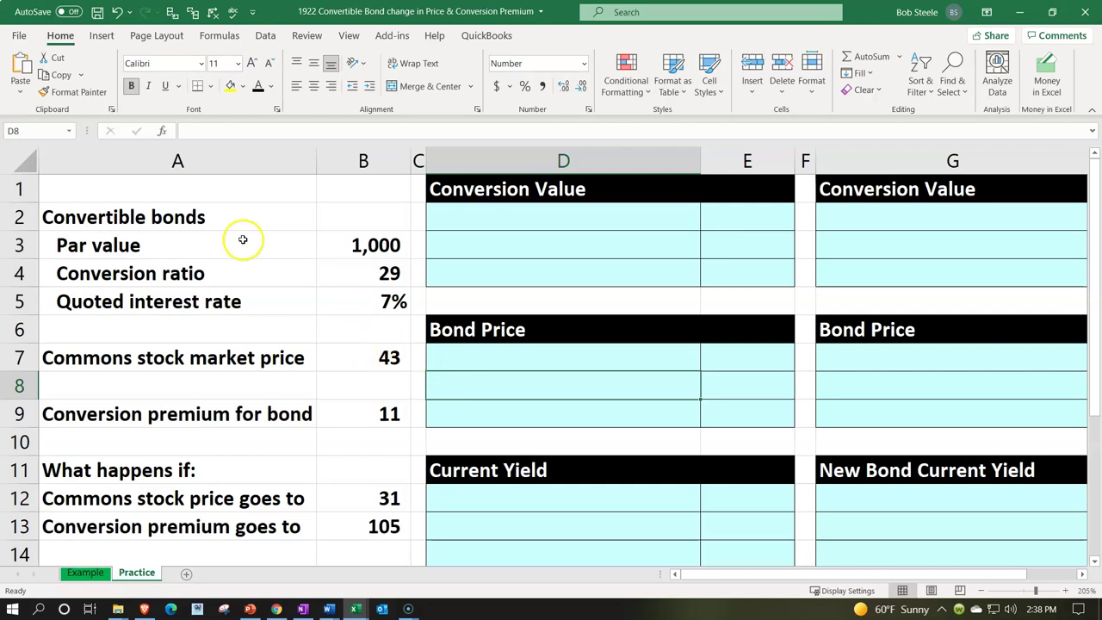
click(218, 217)
key(Down)
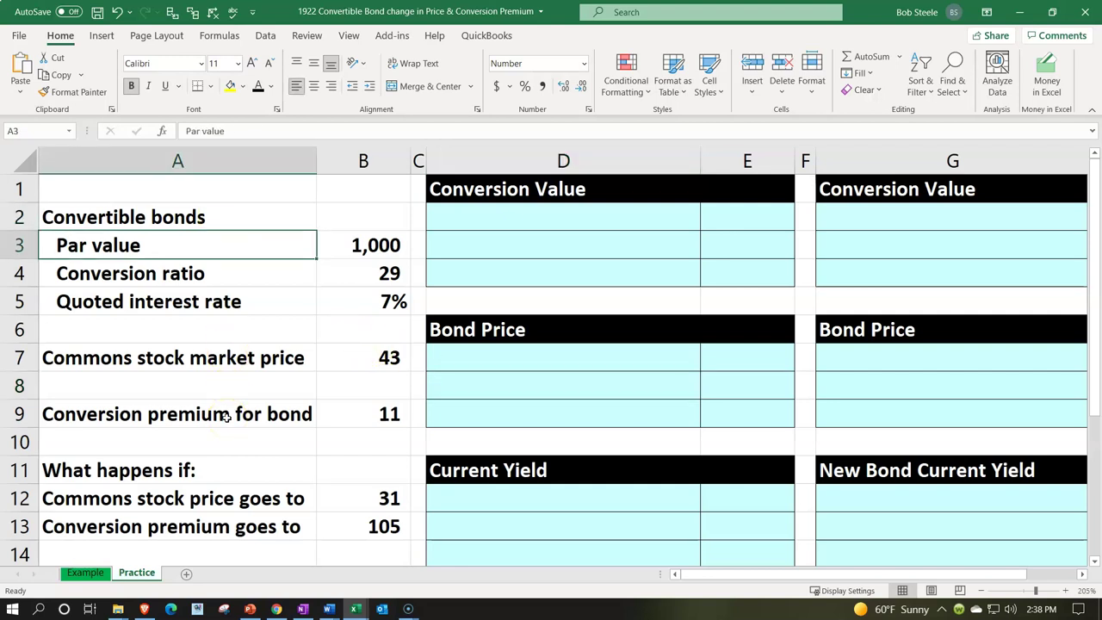
key(Down)
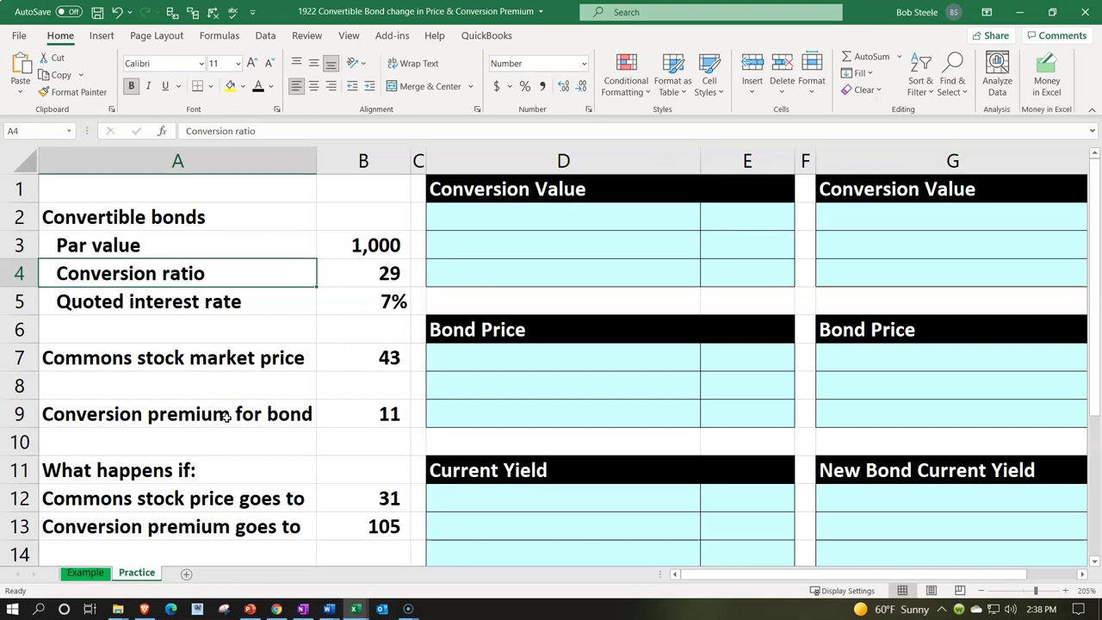
key(Down)
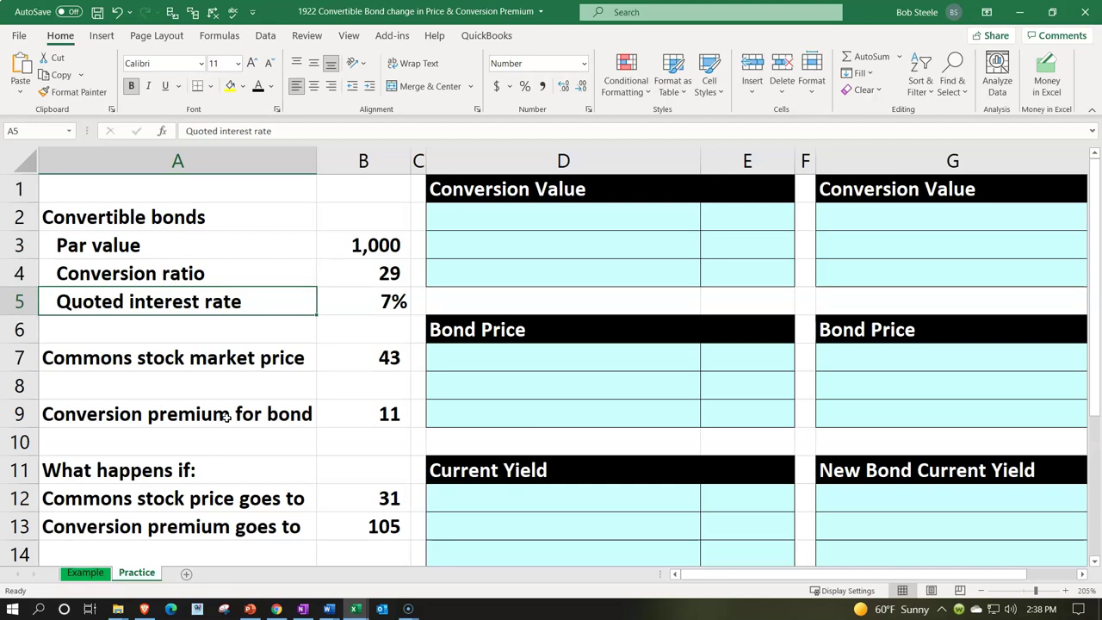
key(Down)
key(Down)
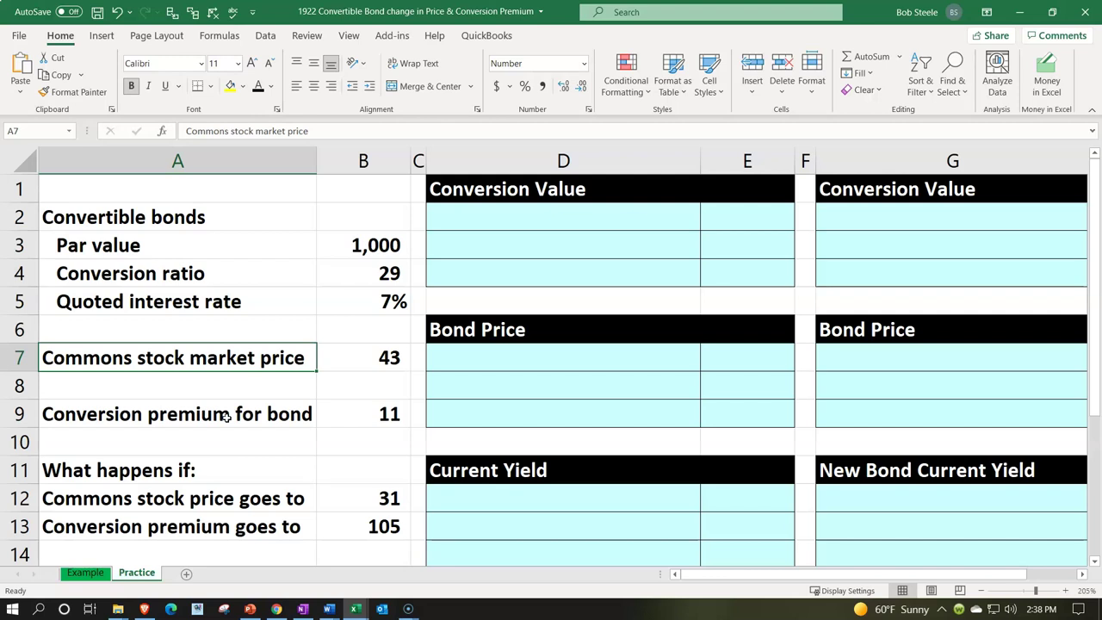
key(Down)
key(Down)
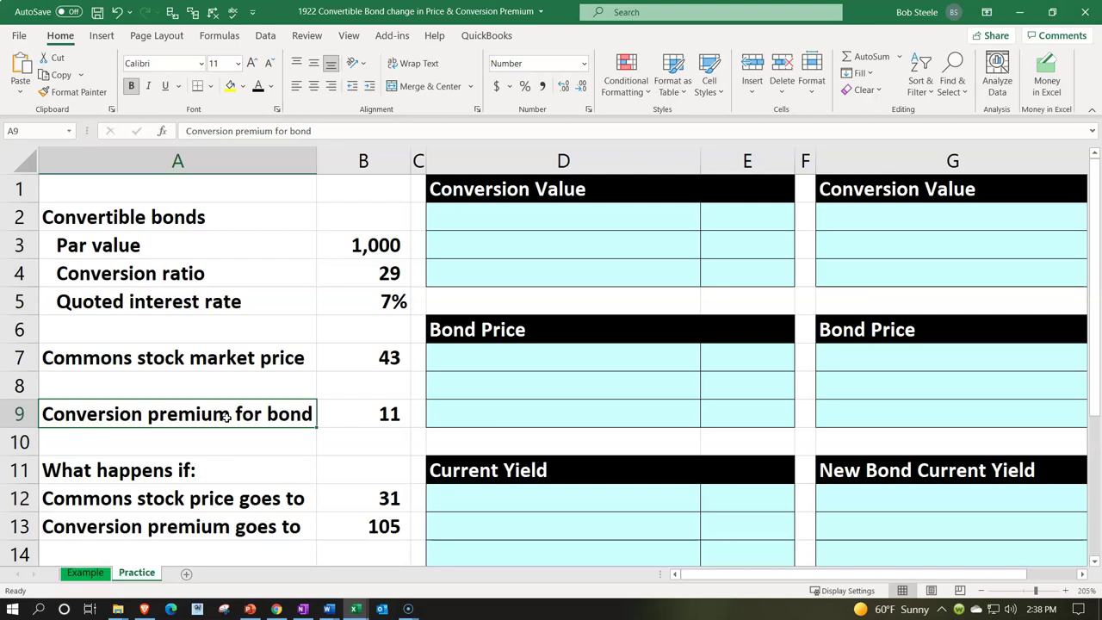
key(Down)
key(Down)
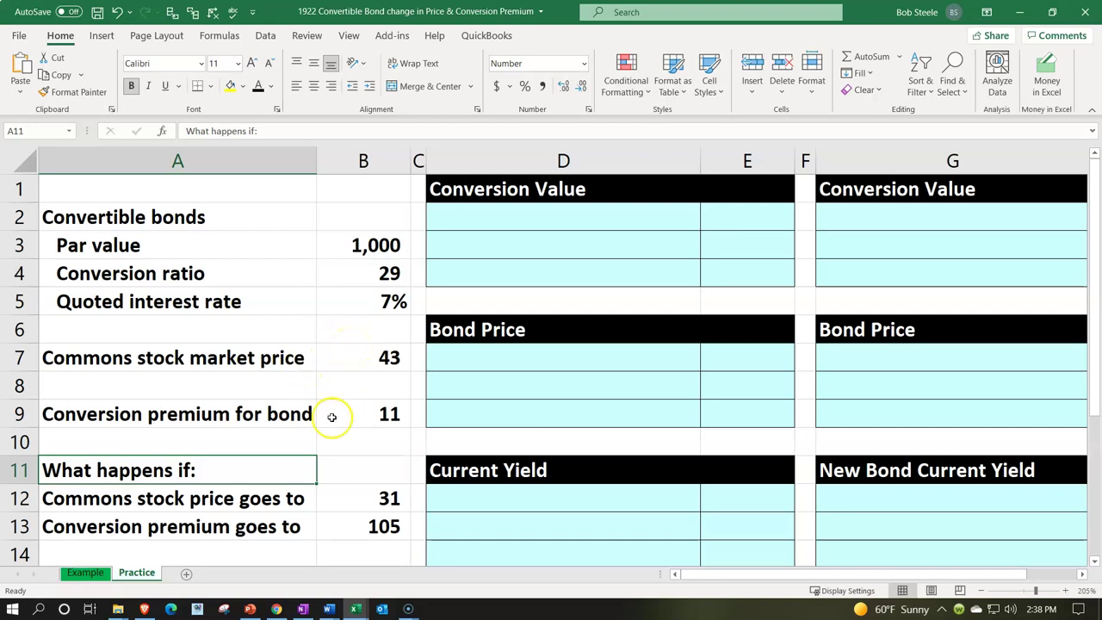
- Correct the label in A12 to "Common stock price goes to"
click(134, 500)
double_click(129, 498)
key(BackSpace)
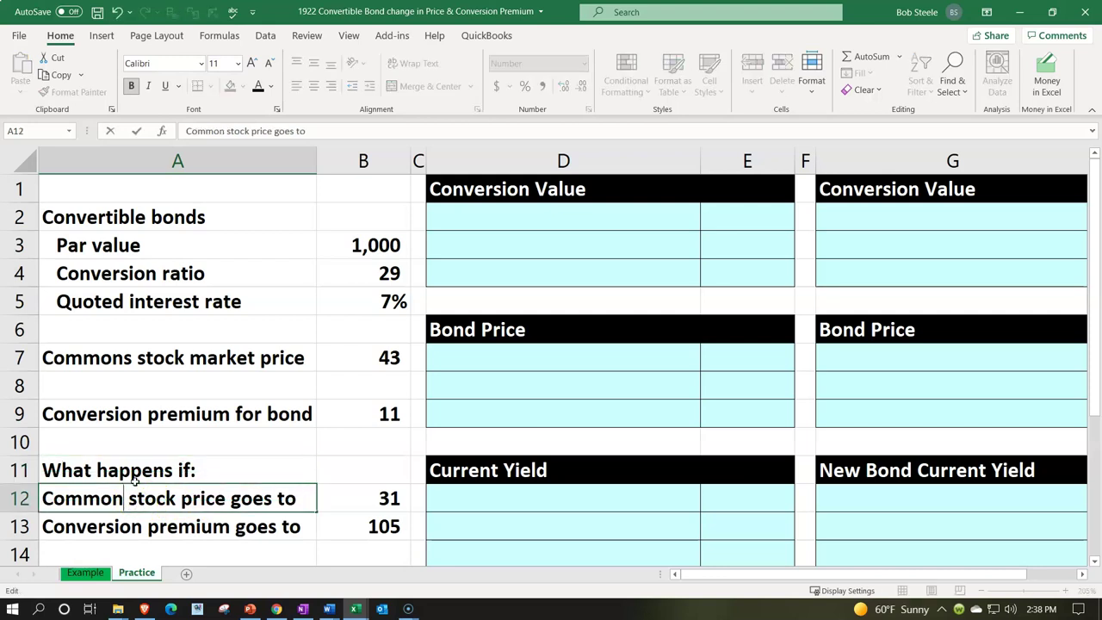
key(Return)
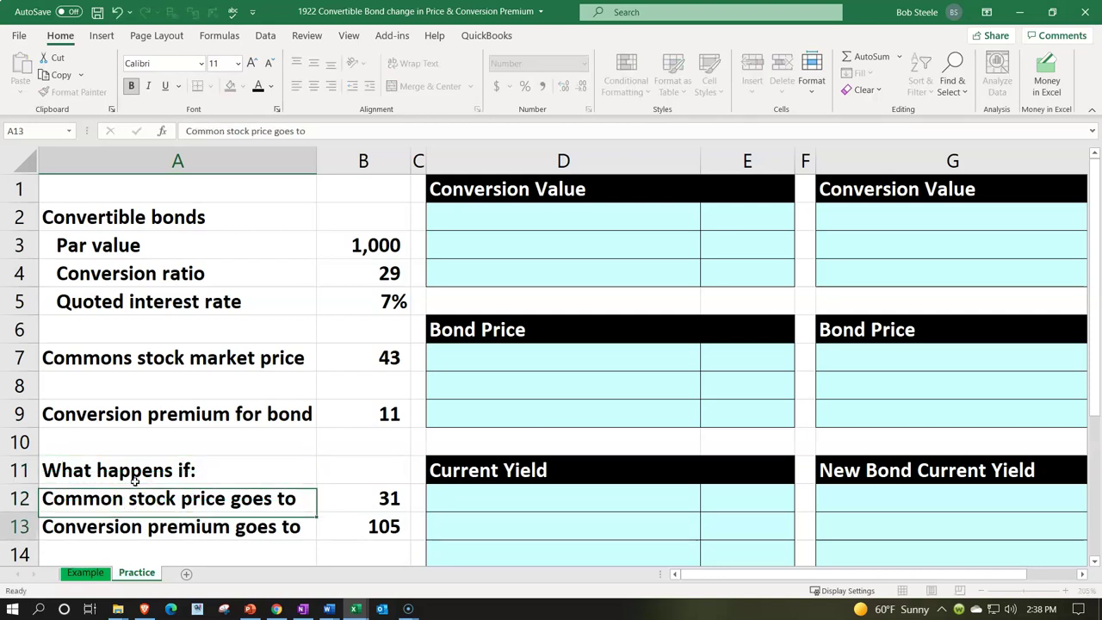
key(alt+o)
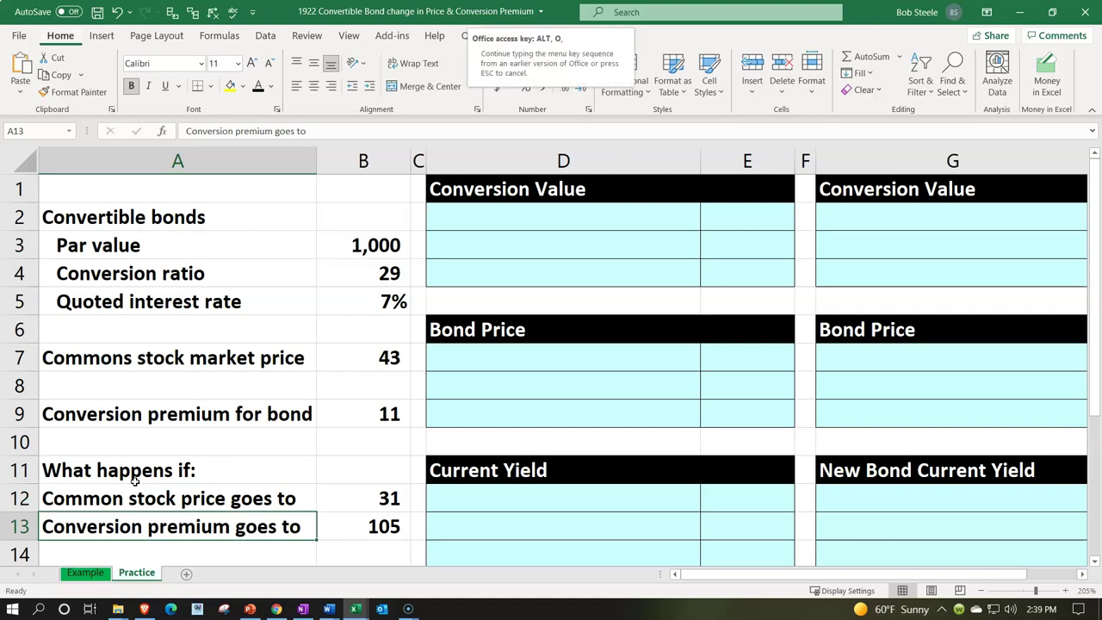
key(Escape)
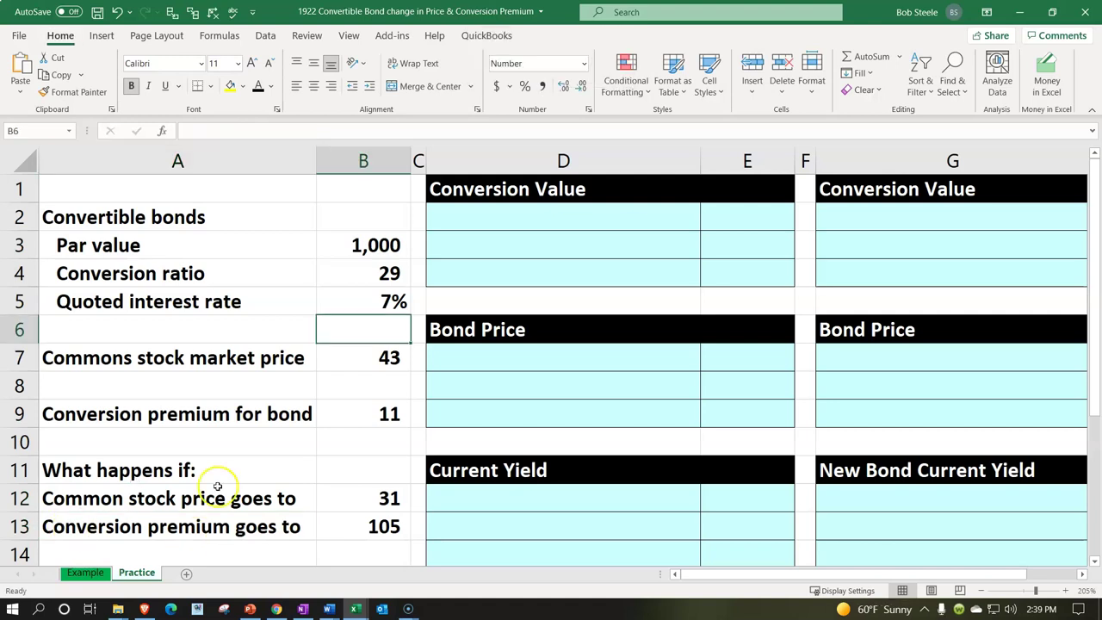
- In D2 of the Conversion Value table, reference the conversion ratio label from A4
click(536, 222)
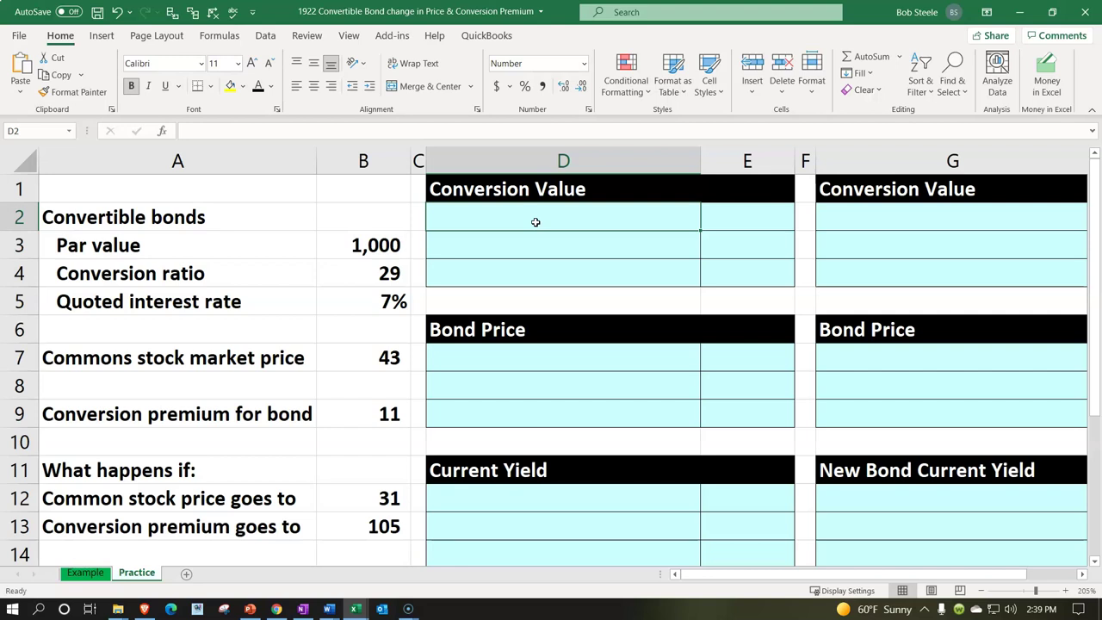
text(=)
key(Down)
key(Down)
key(Down)
key(Left)
key(Left)
key(Left)
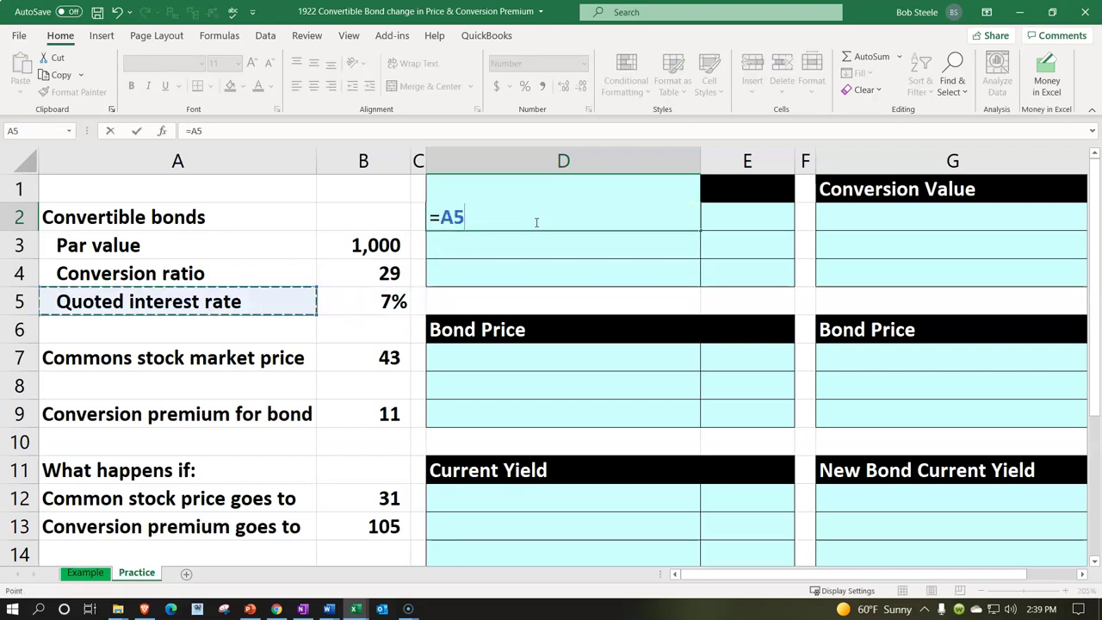
key(Up)
key(Tab)
- In E2, reference the conversion ratio value from B4
text(+)
key(Left)
key(Left)
key(Left)
key(Down)
key(Down)
key(Return)
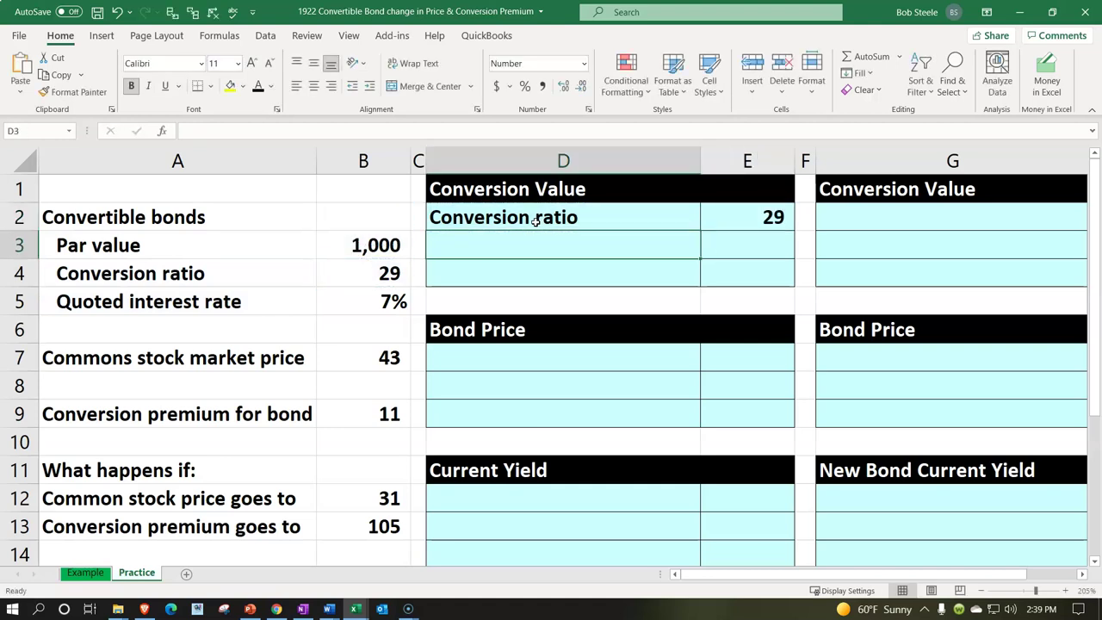
- In D3 of the Conversion Value table, reference the stock market price label from A7
text(=)
key(Down)
key(Down)
key(Down)
key(Down)
key(Left)
key(Left)
key(Left)
key(Tab)
- Reference the stock market price from B7 in E3 and underline that cell's value
text(+)
key(Down)
key(Down)
key(Left)
key(Left)
key(Left)
key(Down)
key(Down)
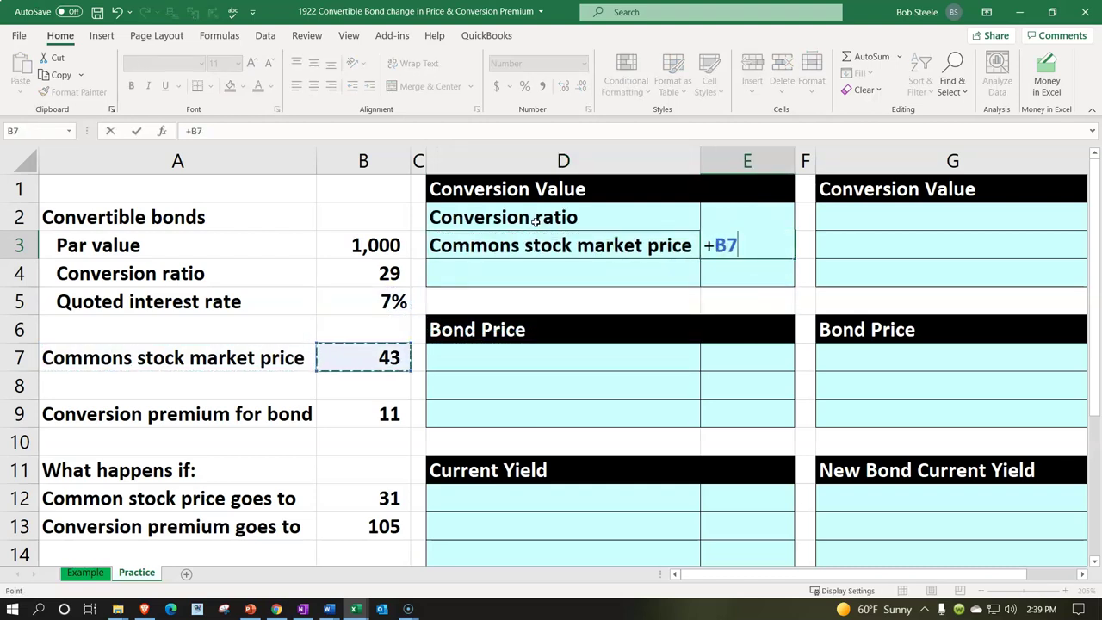
key(ctrl+Return)
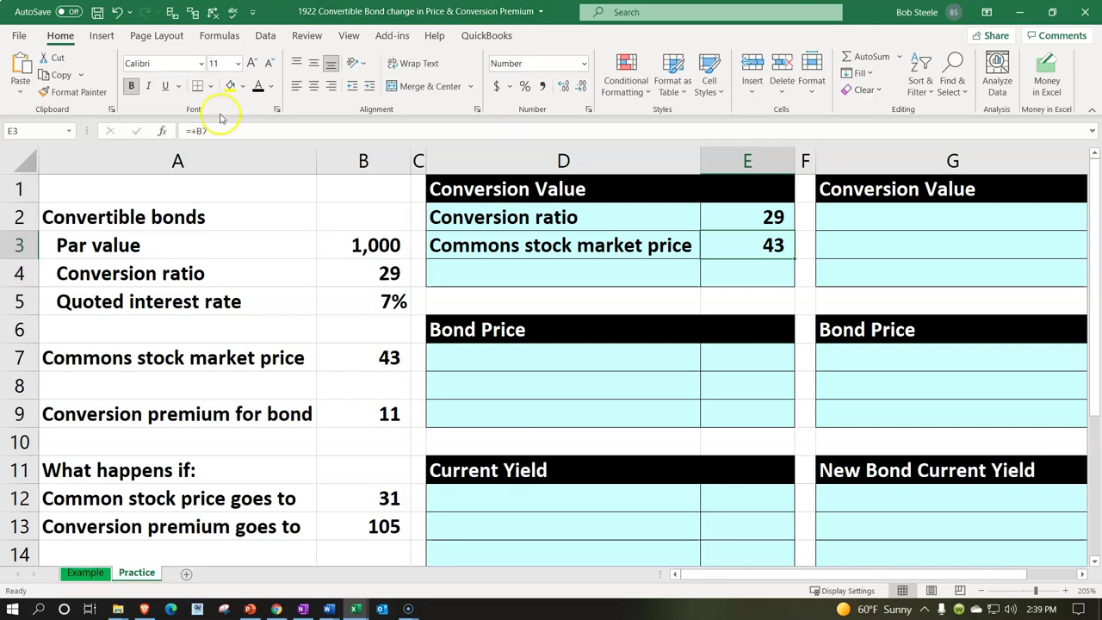
click(165, 86)
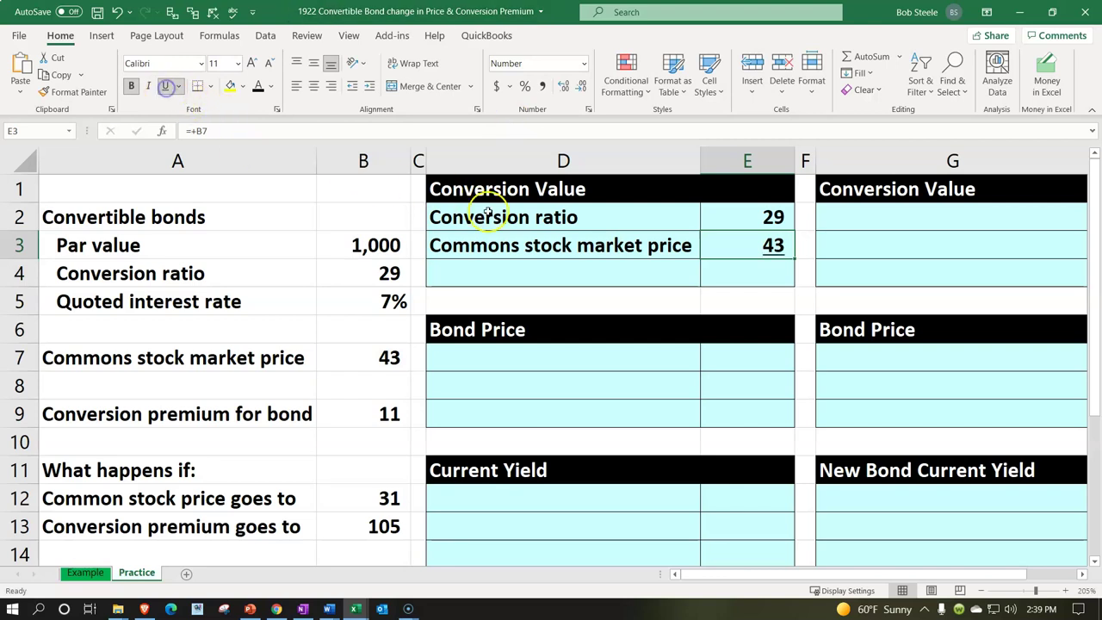
- Label D4 "Conversion value" and calculate it in E4 by multiplying E2 by E3
click(512, 267)
text(Conversion valu)
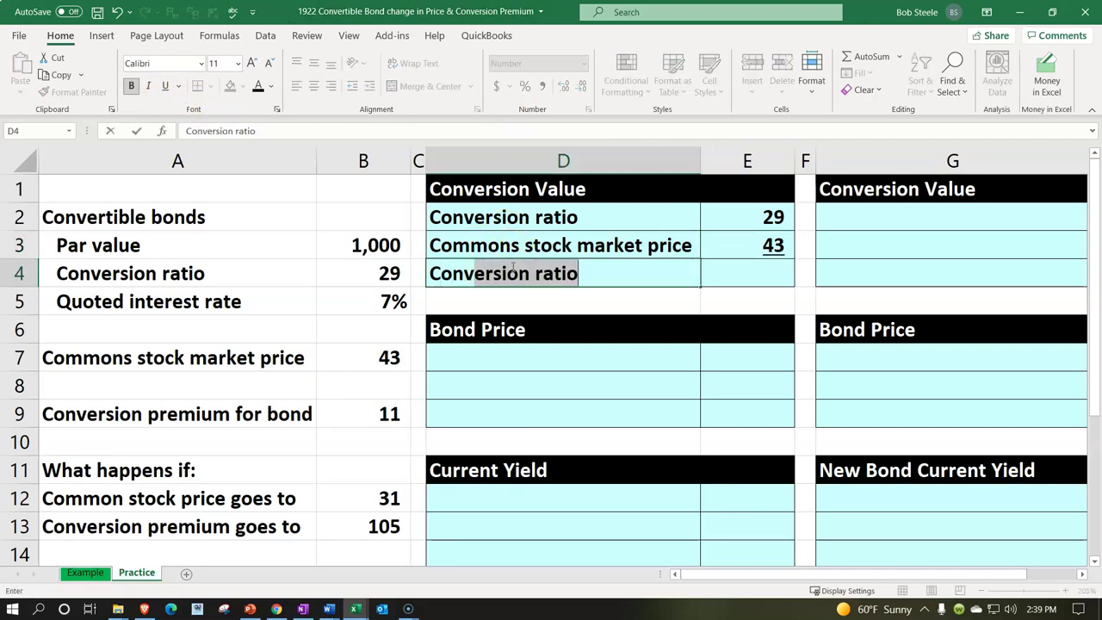
text(e)
key(Tab)
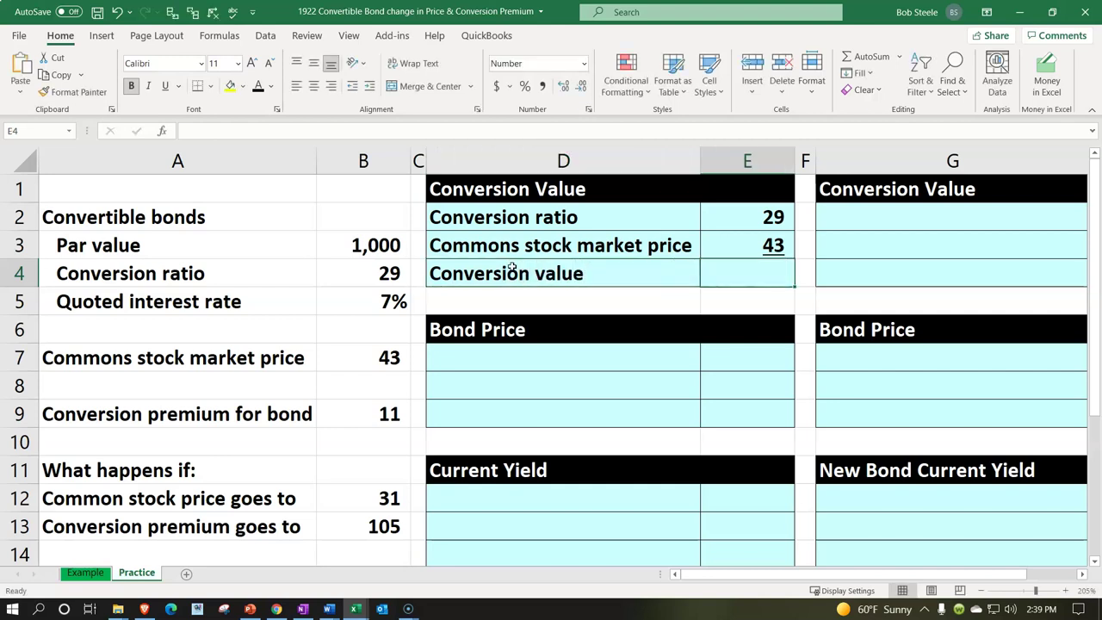
text(=)
key(Up)
key(Up)
text(*)
key(Up)
key(Return)
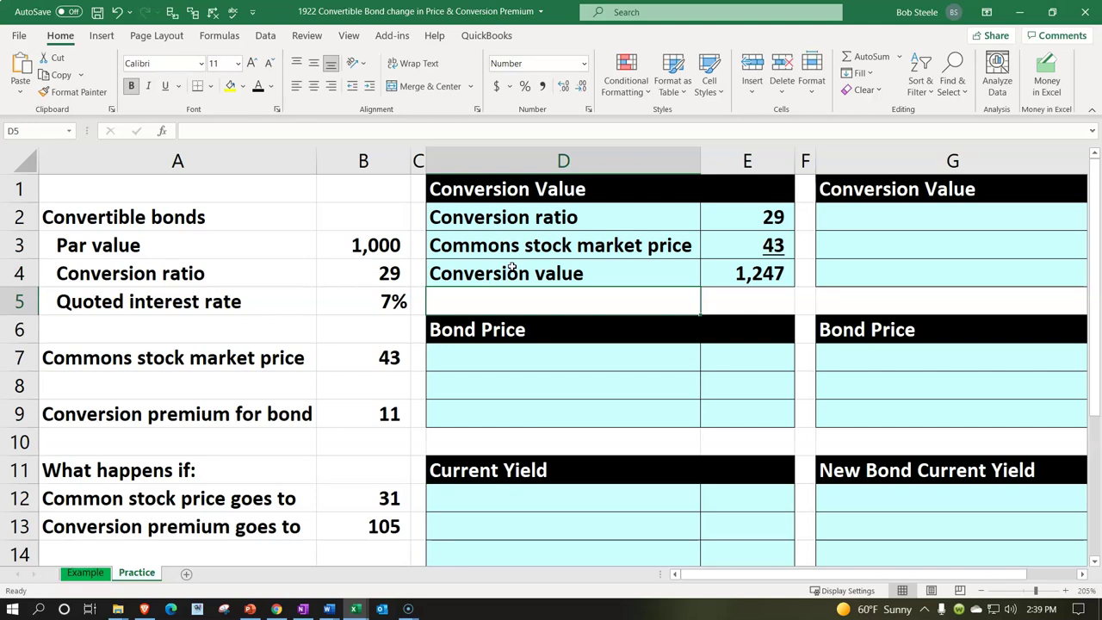
- In D7, the first row of the Bond Price table, reference the "Conversion value" label from D4
key(Down)
key(Down)
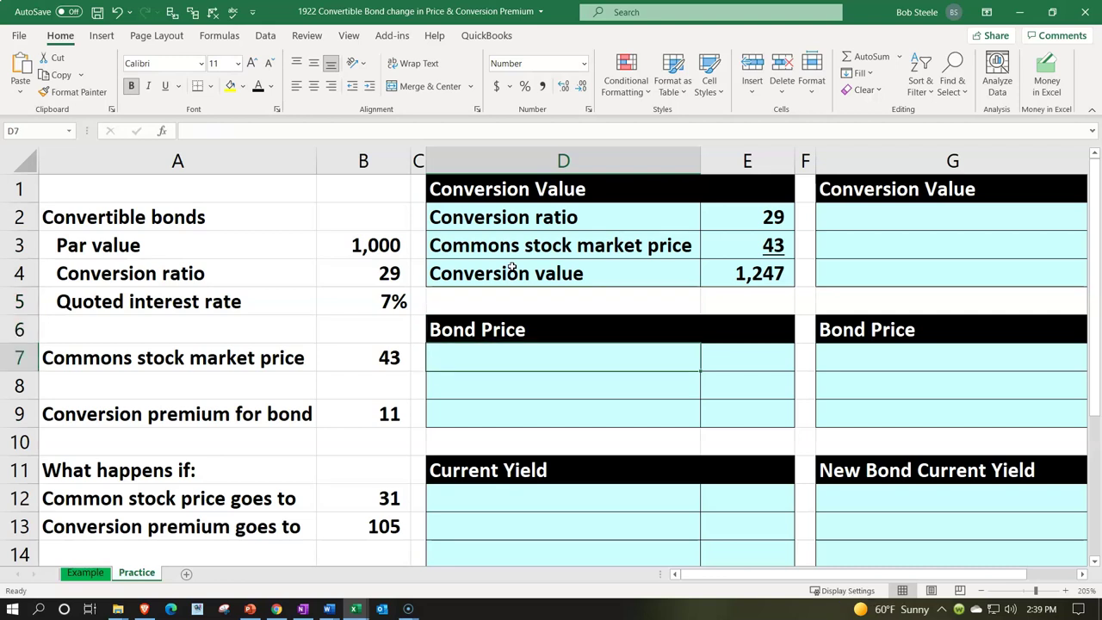
text(=)
key(Up)
key(Up)
key(Up)
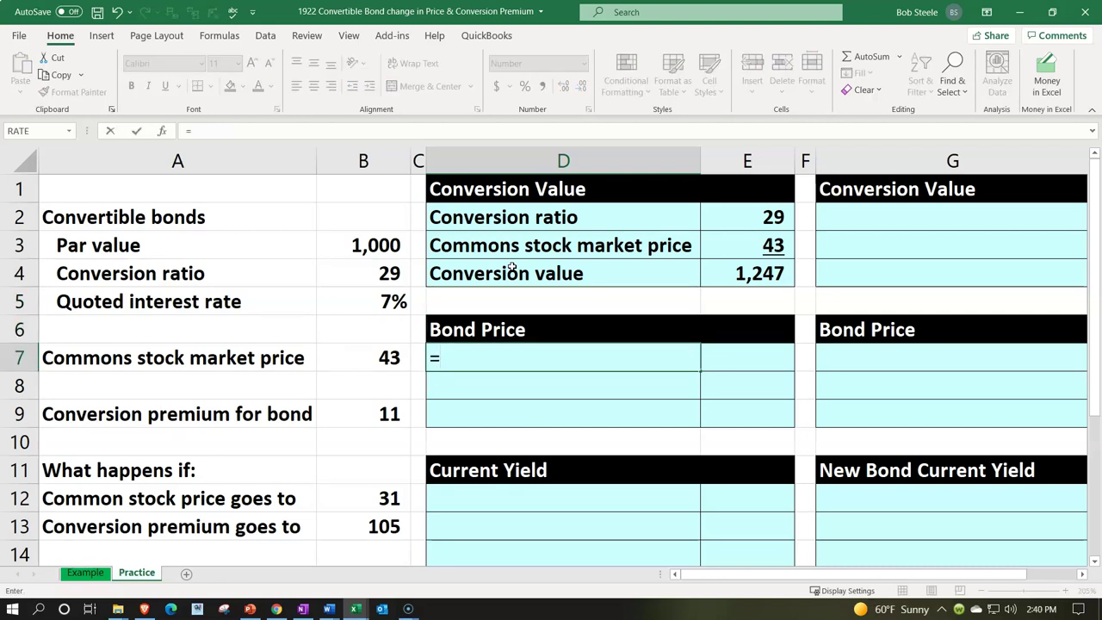
key(Tab)
- In E7, reference the calculated conversion value from E4
text(+)
key(Up)
key(Up)
key(Up)
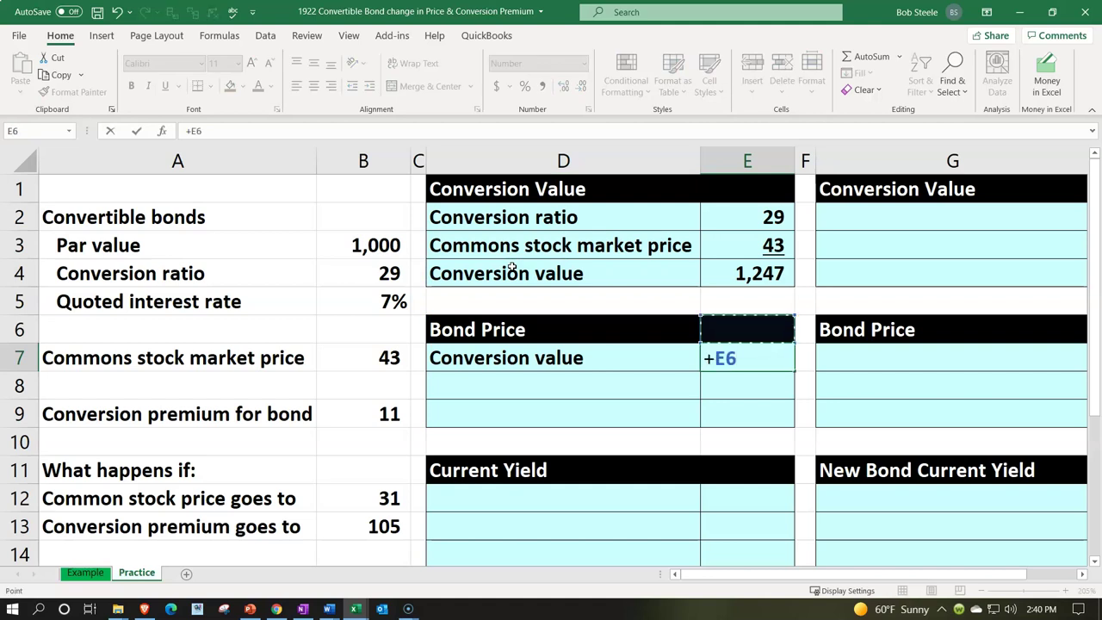
key(Return)
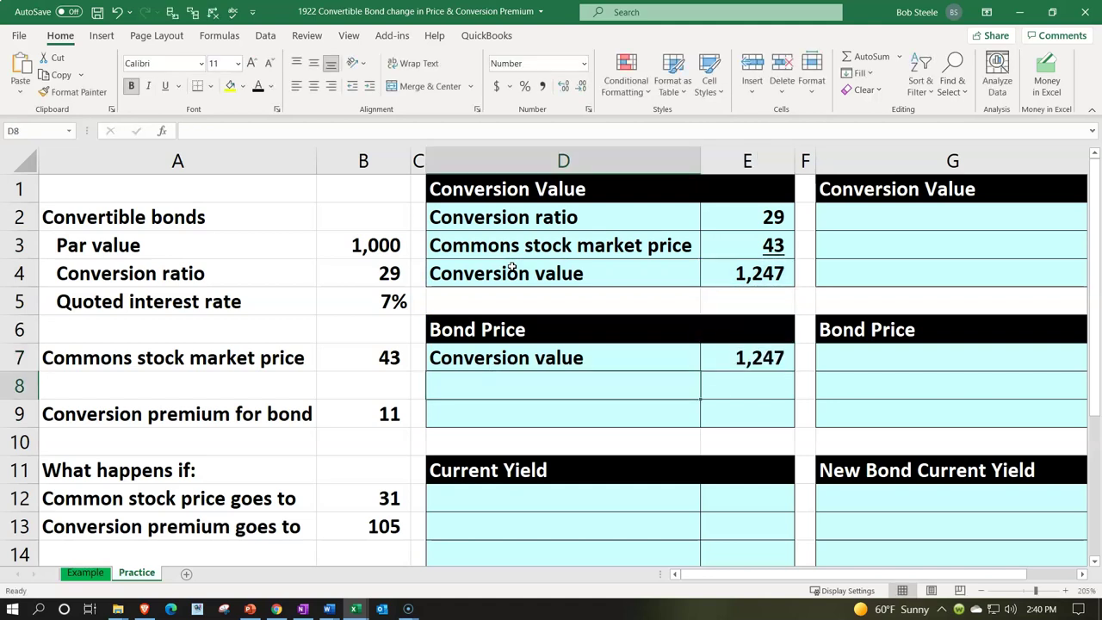
- In D8 of the Bond Price table, reference the "Conversion premium for bond" label from A9
text(+)
key(Left)
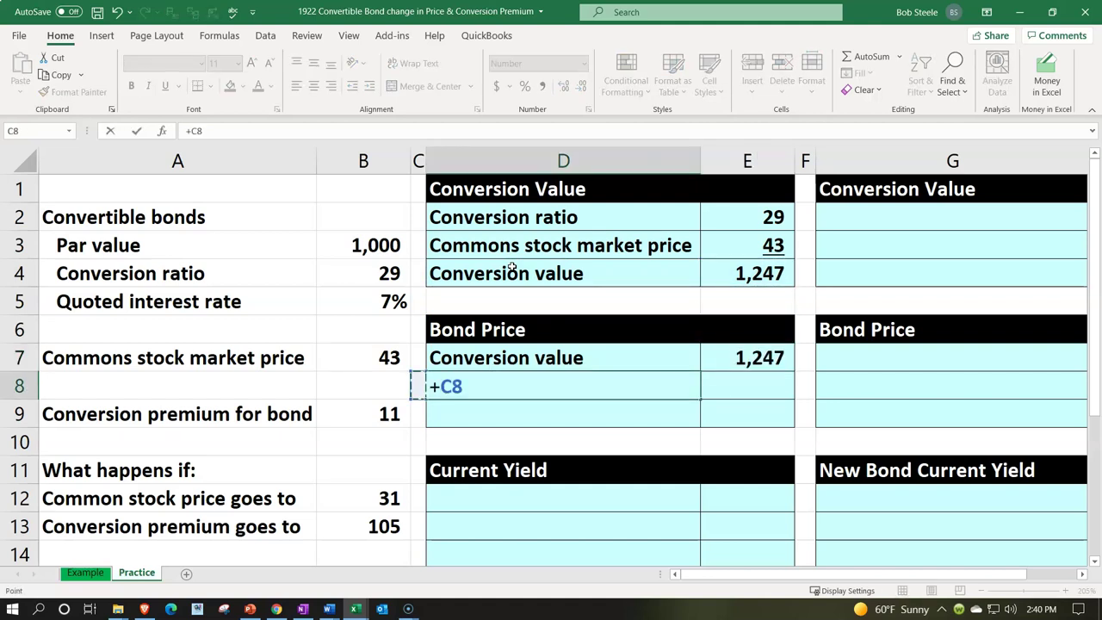
key(Left)
key(Left)
key(Down)
key(Tab)
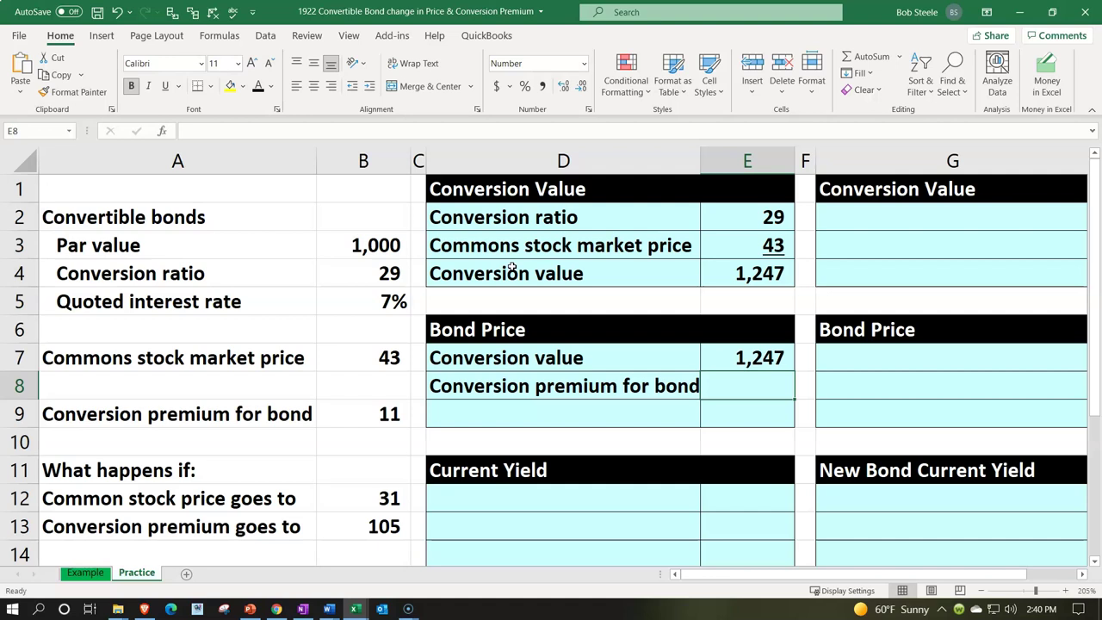
- Reference the bond's conversion premium from B9 in E8 and underline that cell's value
text(=)
key(Left)
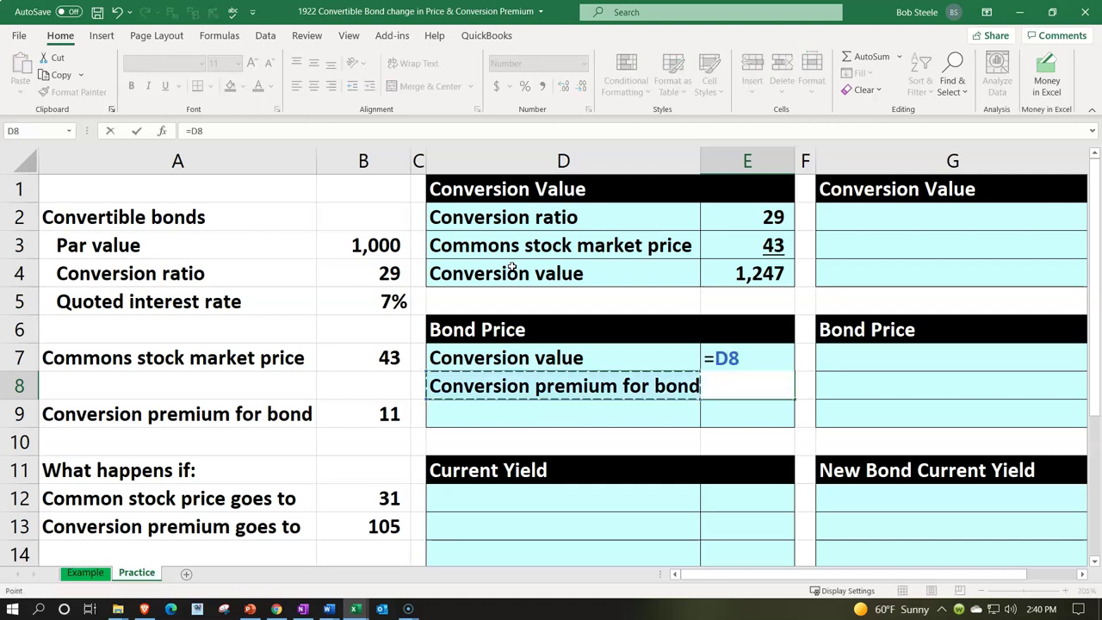
key(Left)
key(Left)
key(Down)
key(Return)
key(Up)
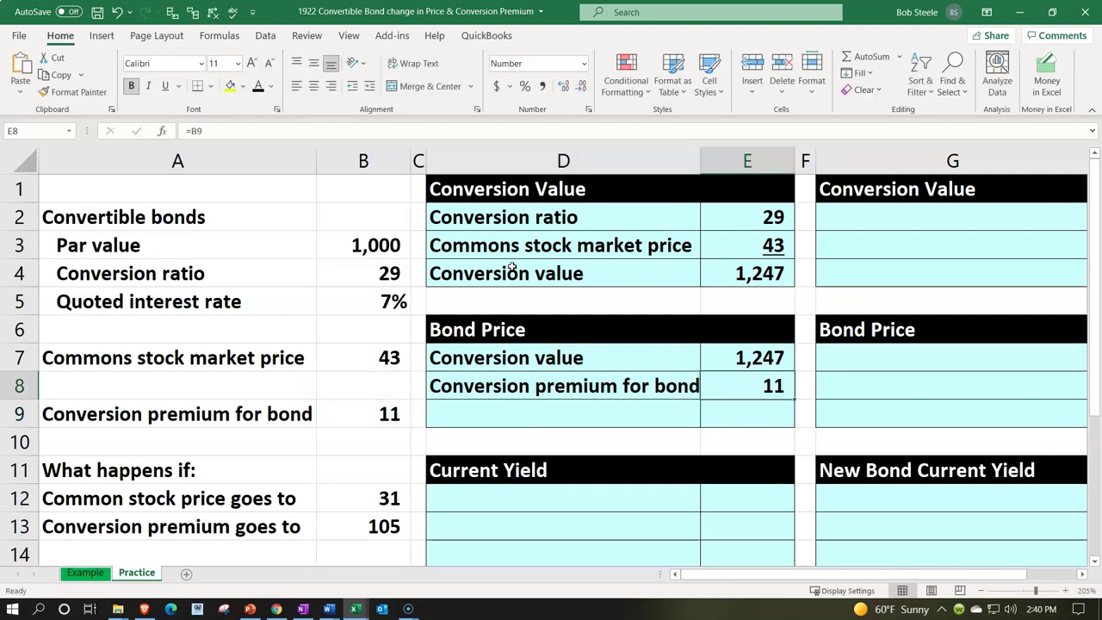
click(165, 85)
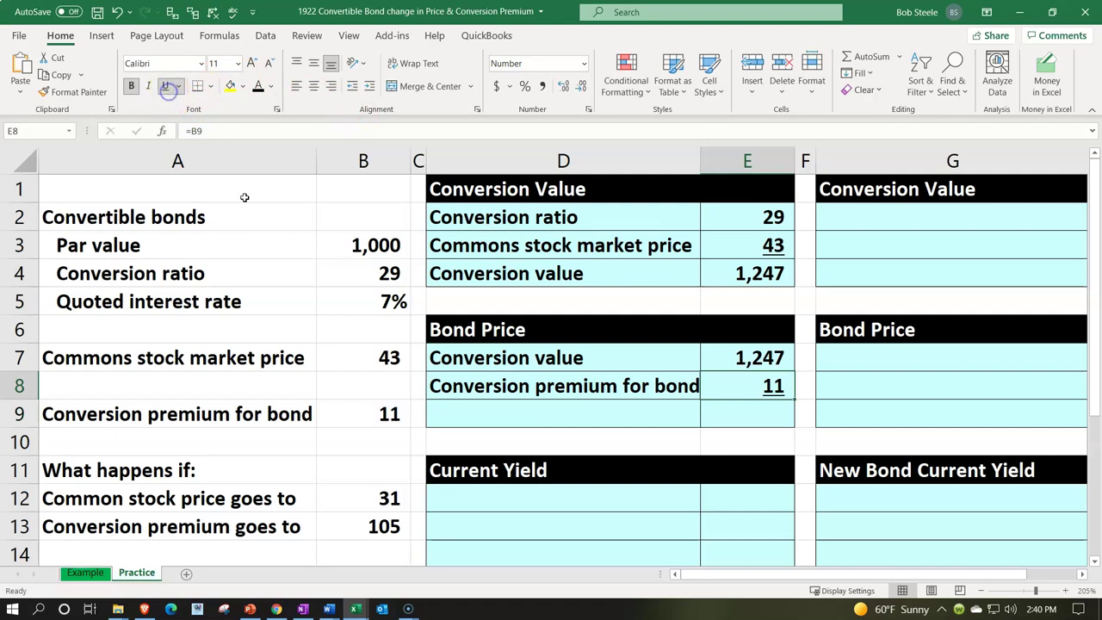
- Label D9 "Bond price" and total E7:E8 in E9 with a SUM formula
click(463, 414)
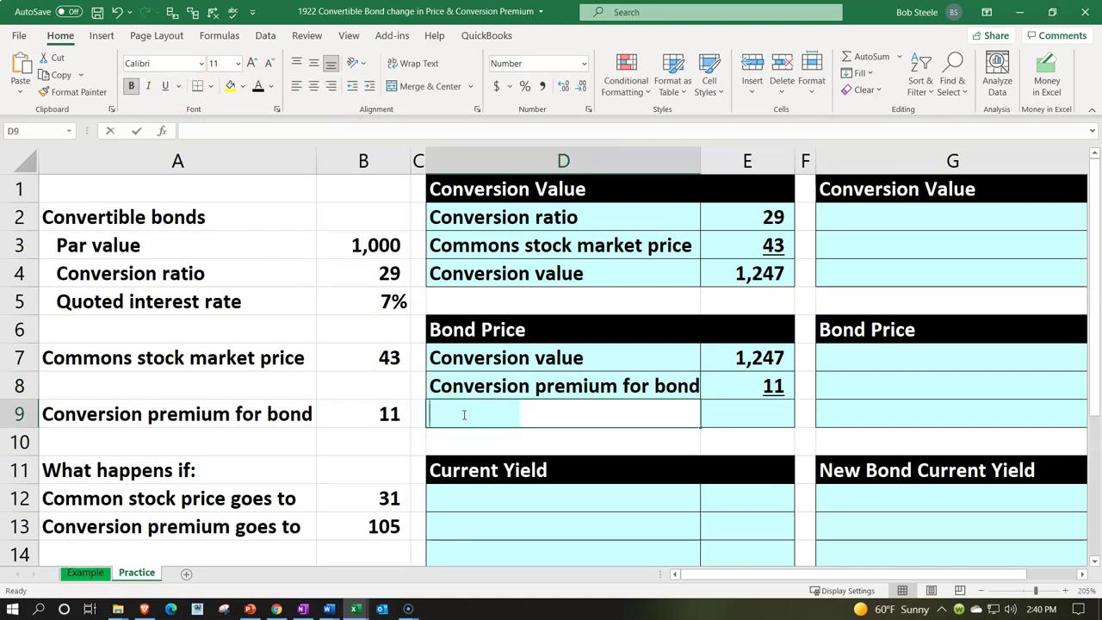
text(Bond price)
key(Tab)
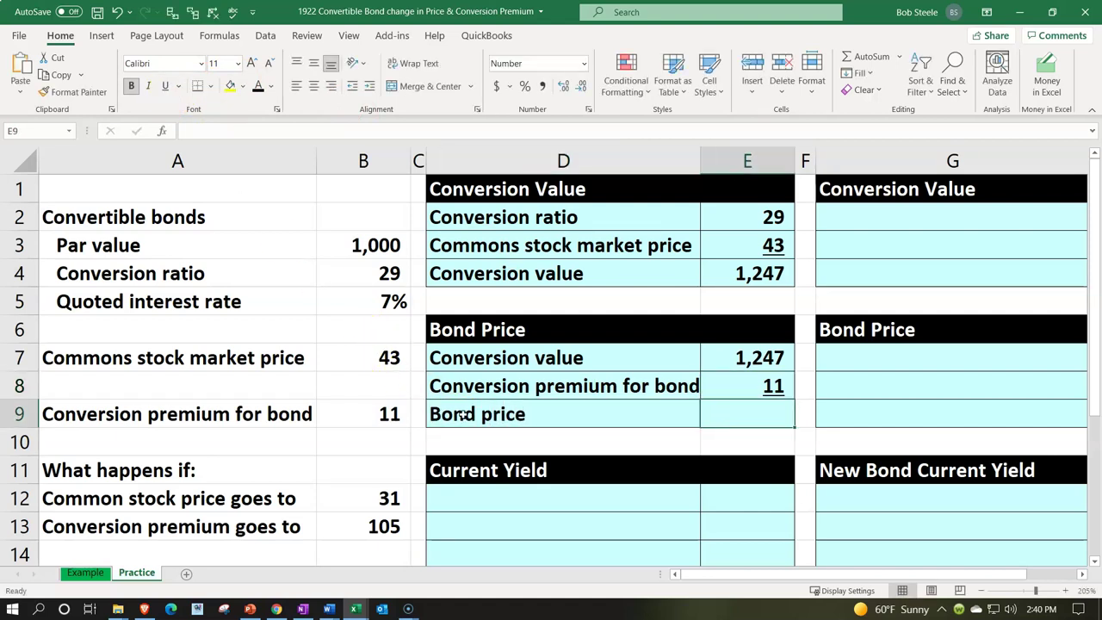
text(=sum()
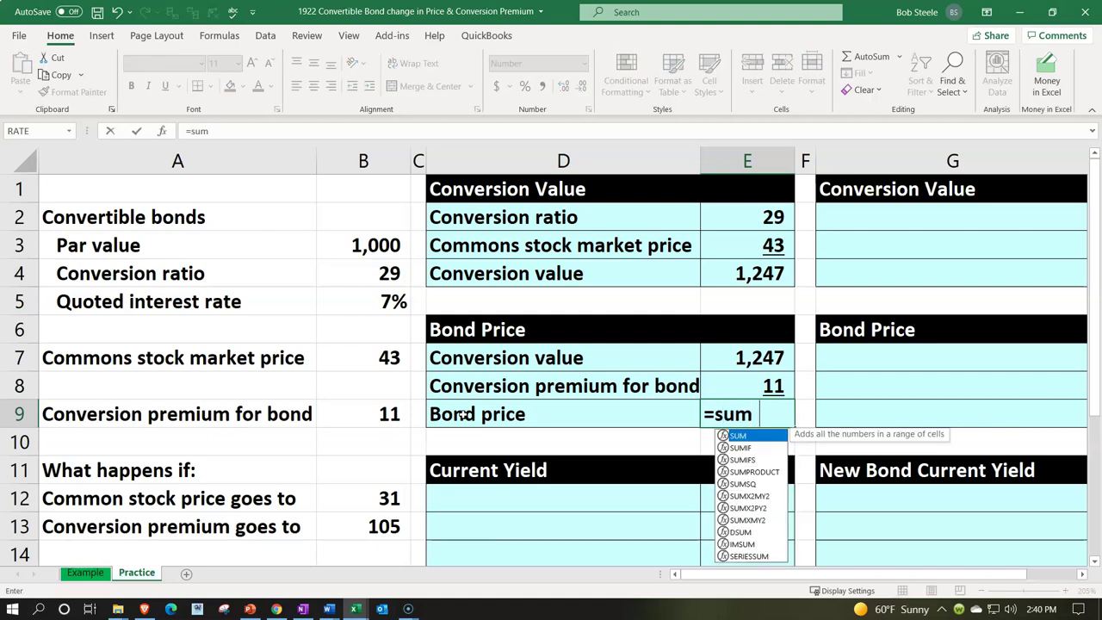
key(Up)
key(Up)
key(shift+Down)
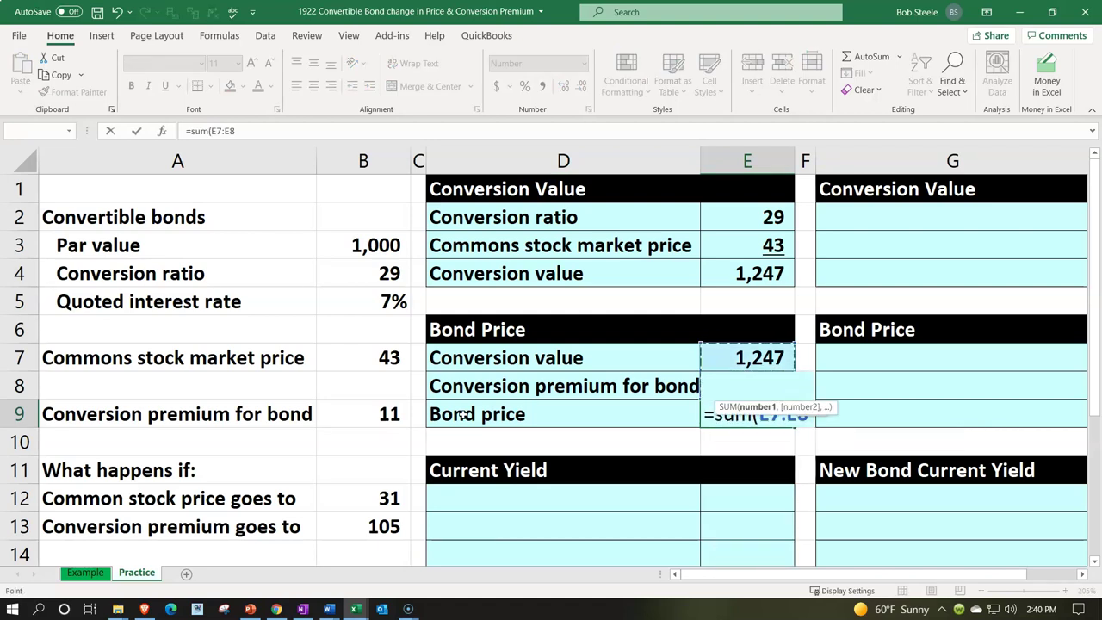
key(Return)
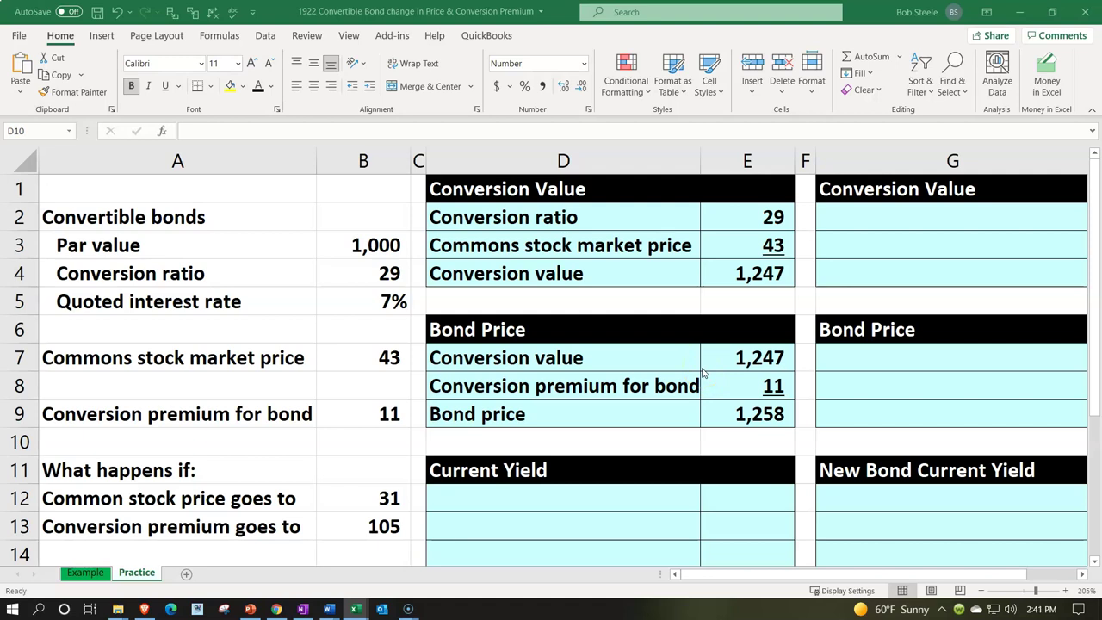
- In E13 of the Current Yield table, reference the par value from B3 and underline that cell's value
click(714, 412)
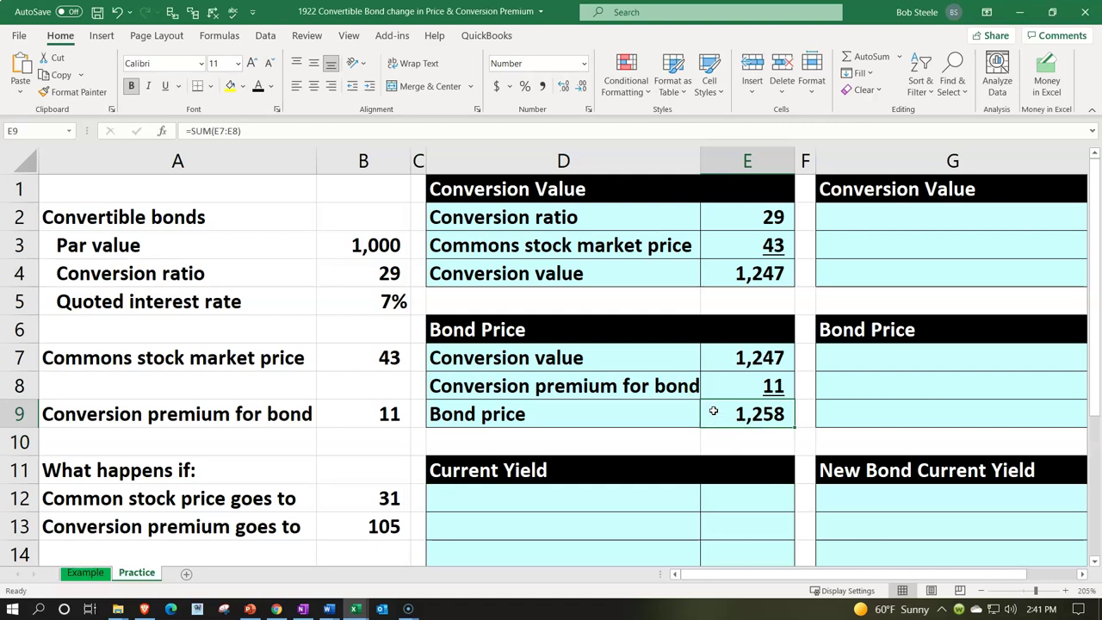
scroll(713, 411, down, 1)
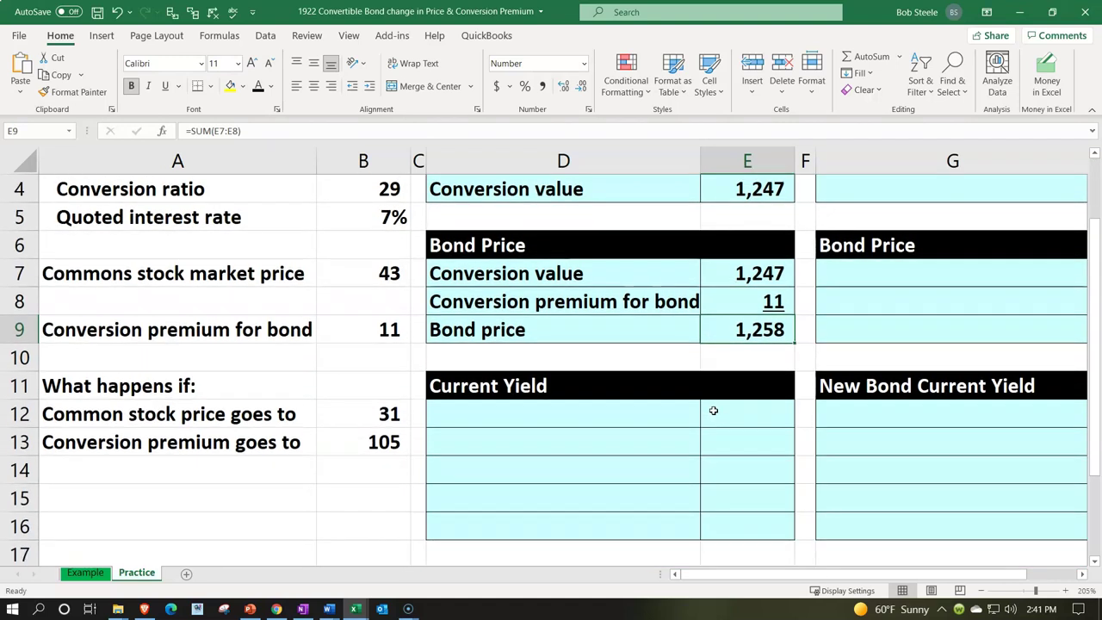
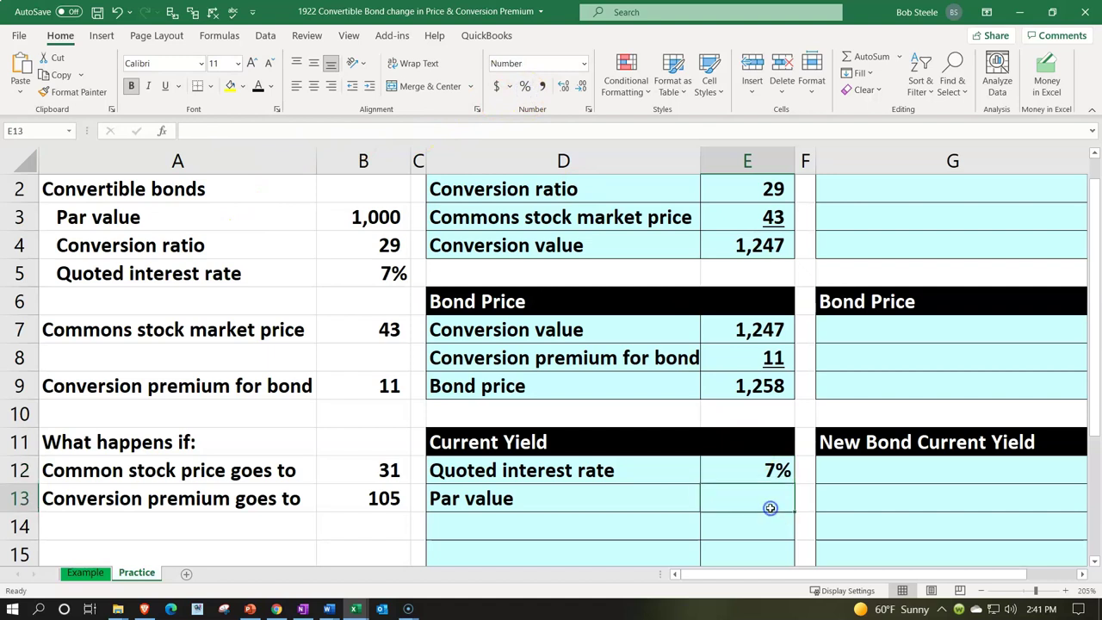
text(=)
click(384, 217)
key(Tab)
key(Left)
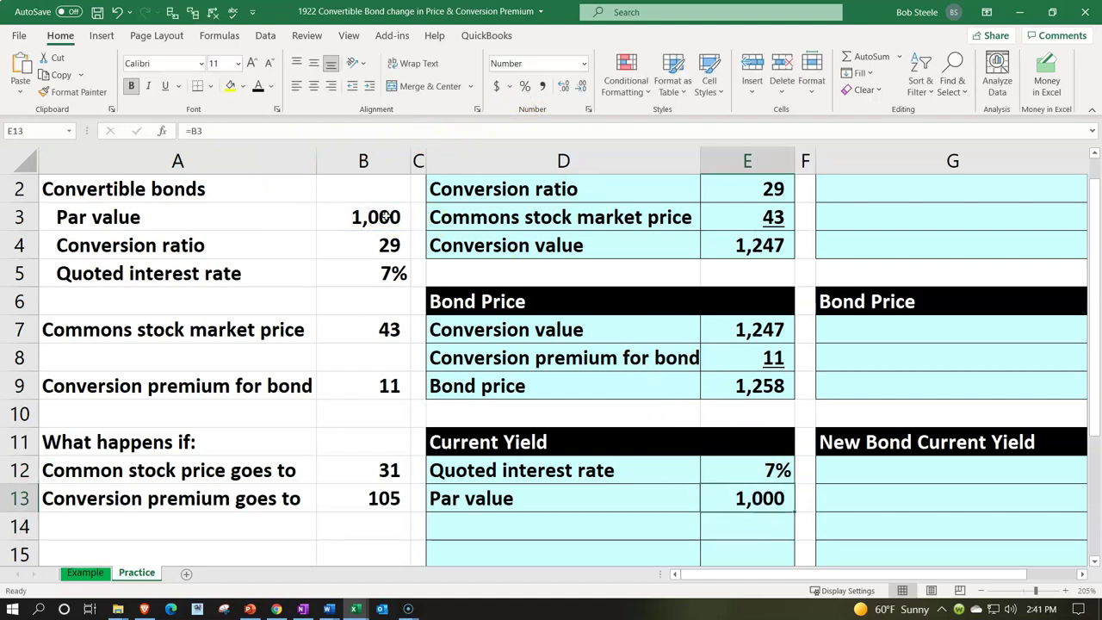
click(164, 86)
- Label D14 "Interest per year" and calculate it in E14 as E12*E13
click(484, 526)
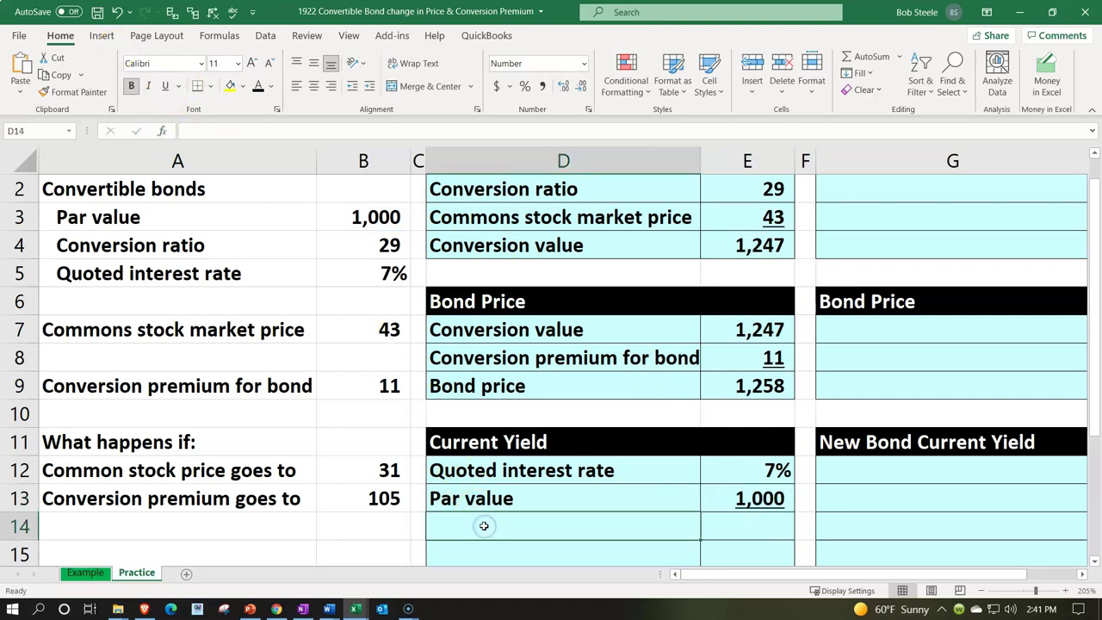
text(Interest )
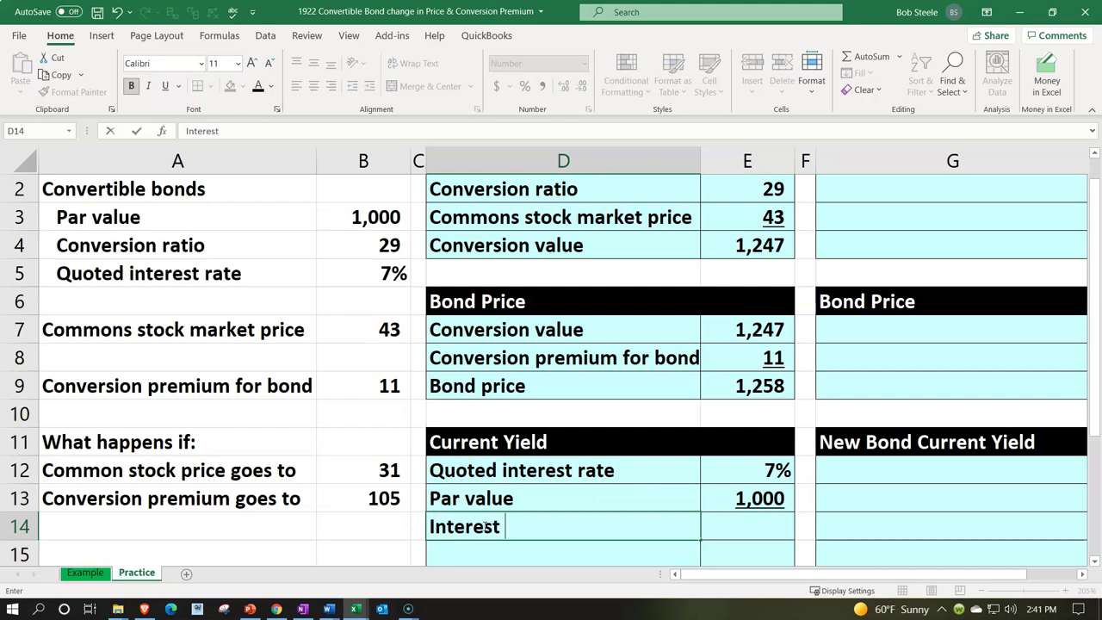
text(per year)
key(Tab)
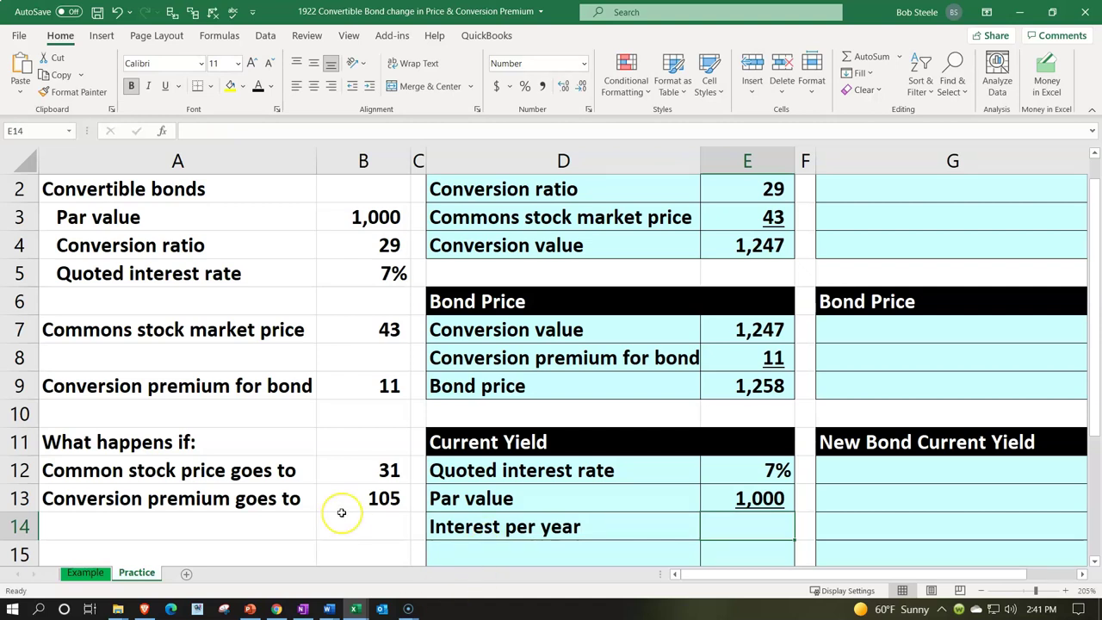
scroll(341, 512, down, 1)
text(=)
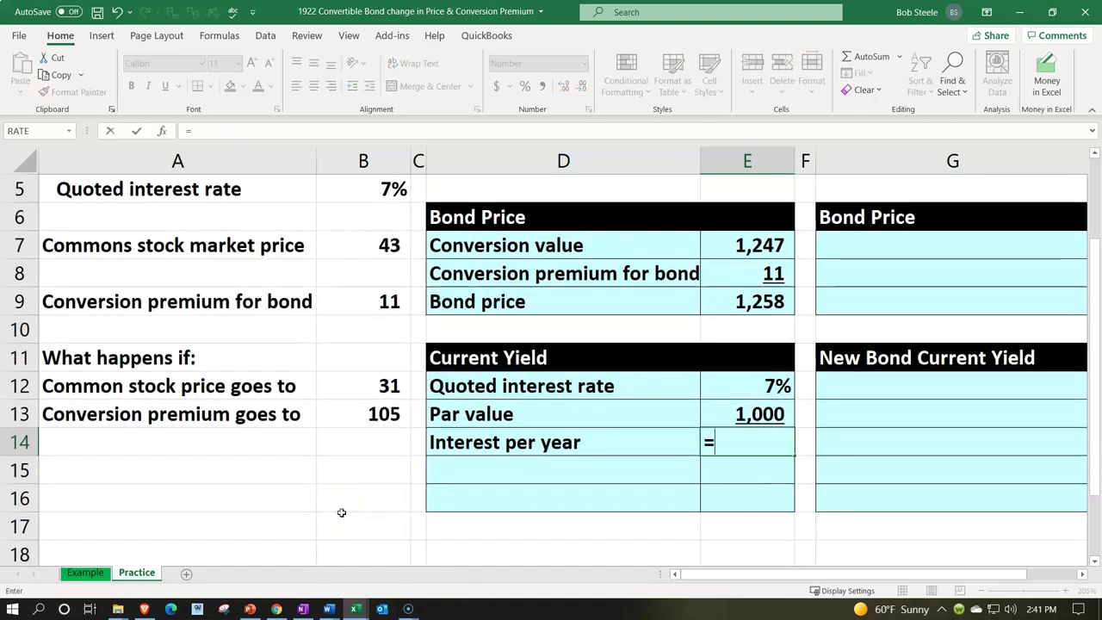
key(Up)
key(Up)
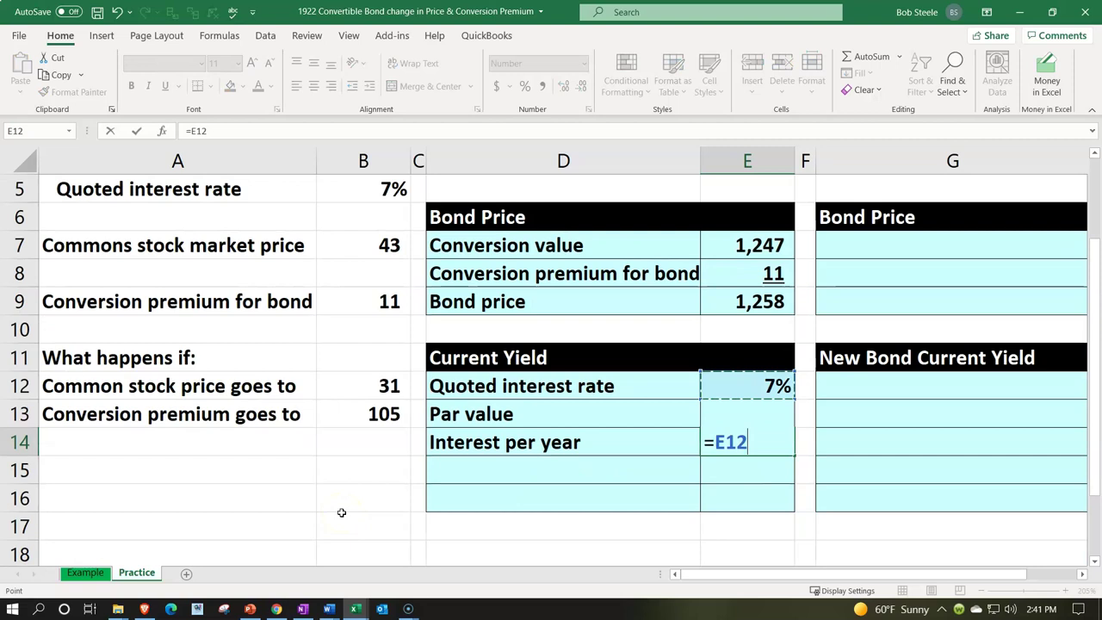
text(*)
key(Up)
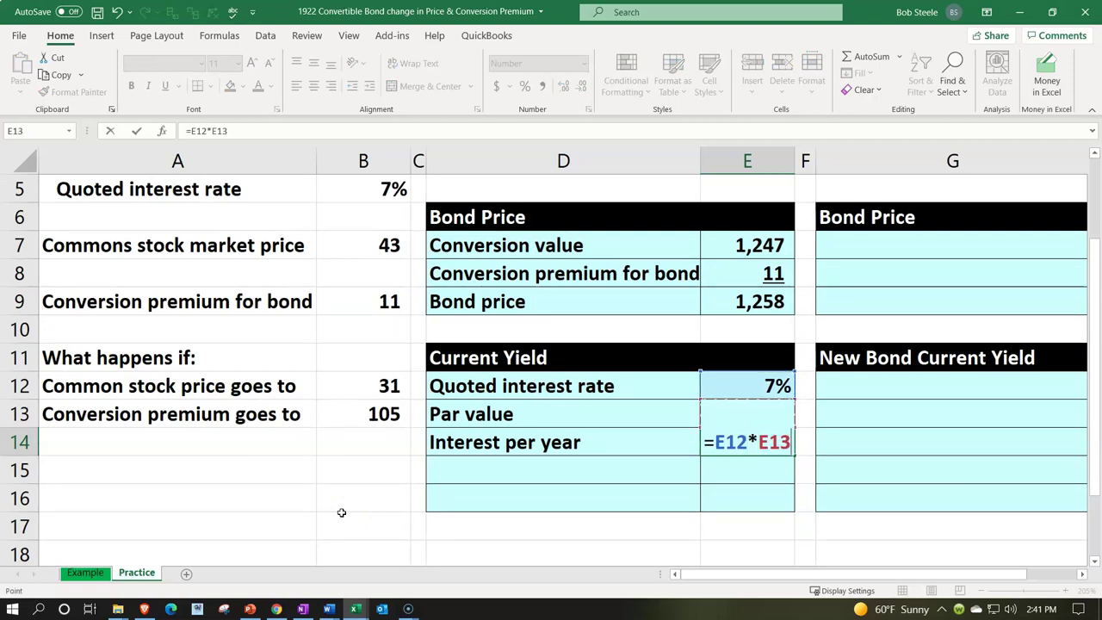
key(Return)
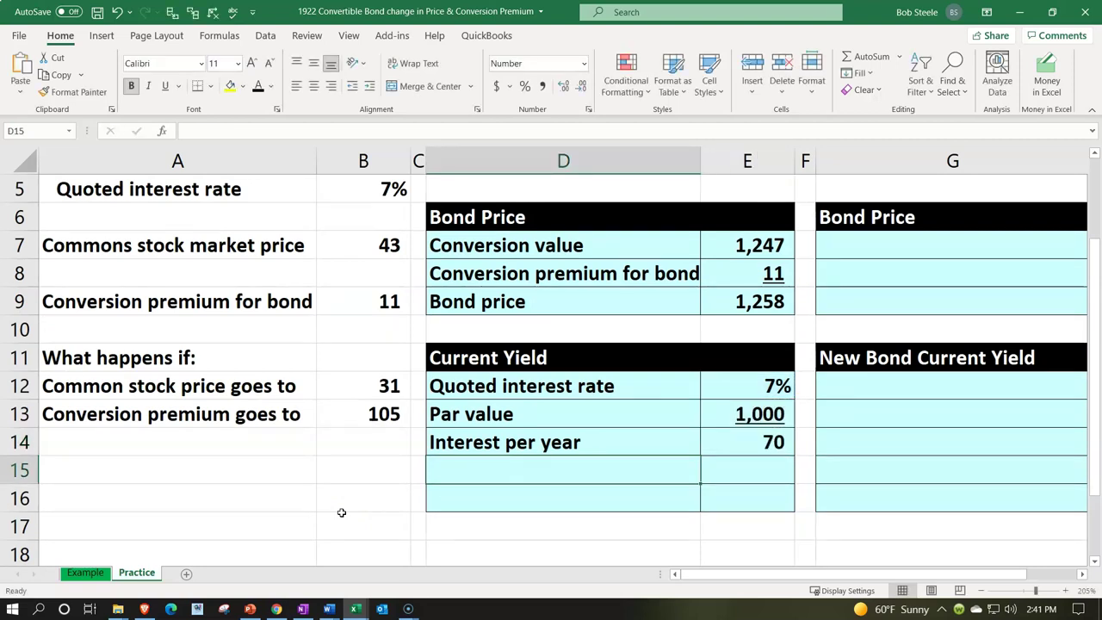
- Label D15 "Bond price" and reference the calculated bond price from E9 in E15 with an underline
text(Bond price)
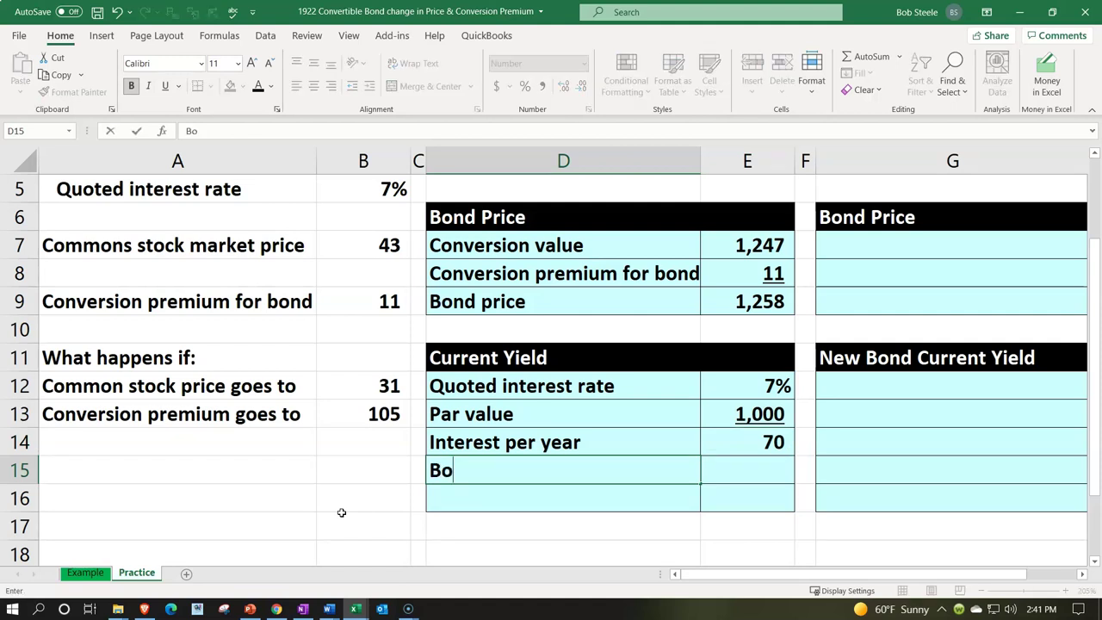
key(Tab)
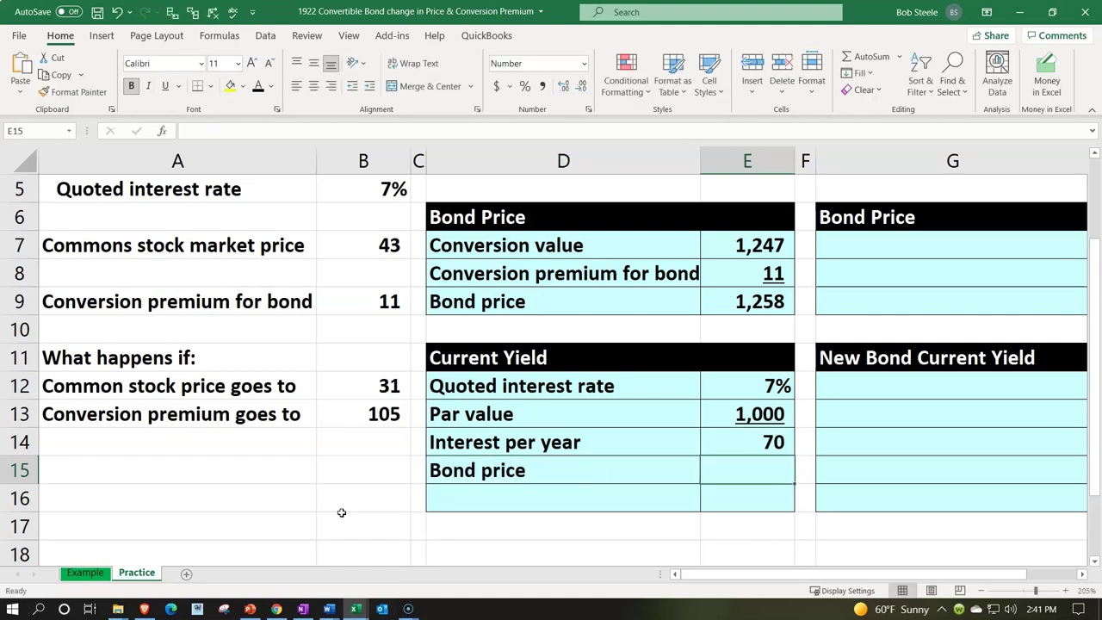
text(+)
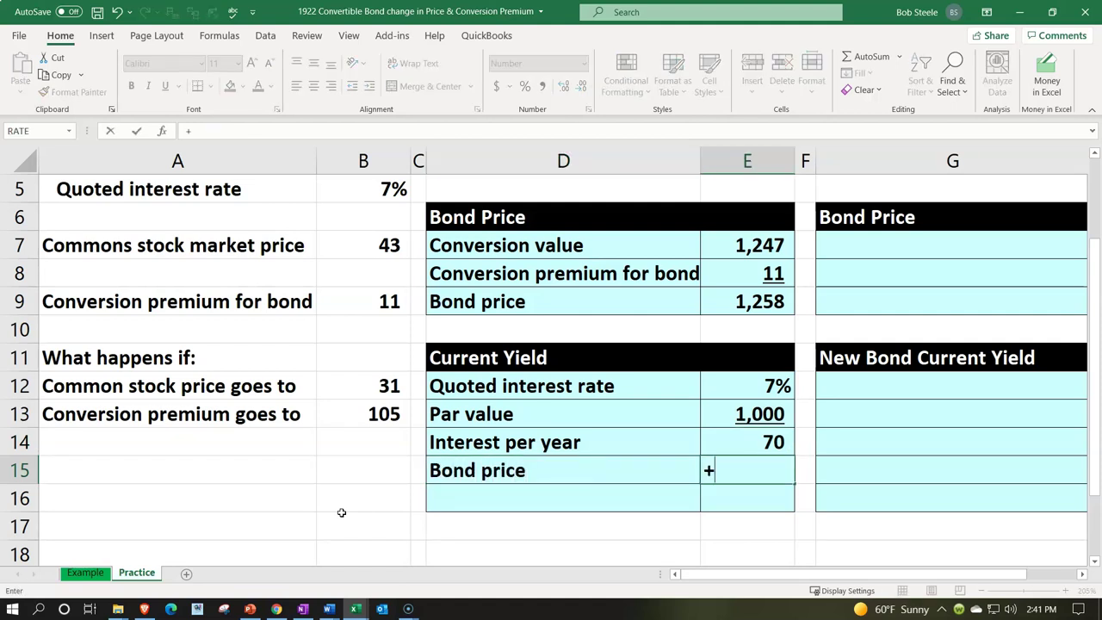
click(728, 304)
key(Return)
key(Up)
click(167, 87)
- Label D16 "Current yeild" and calculate it in E16 by dividing E14 by E15
click(493, 501)
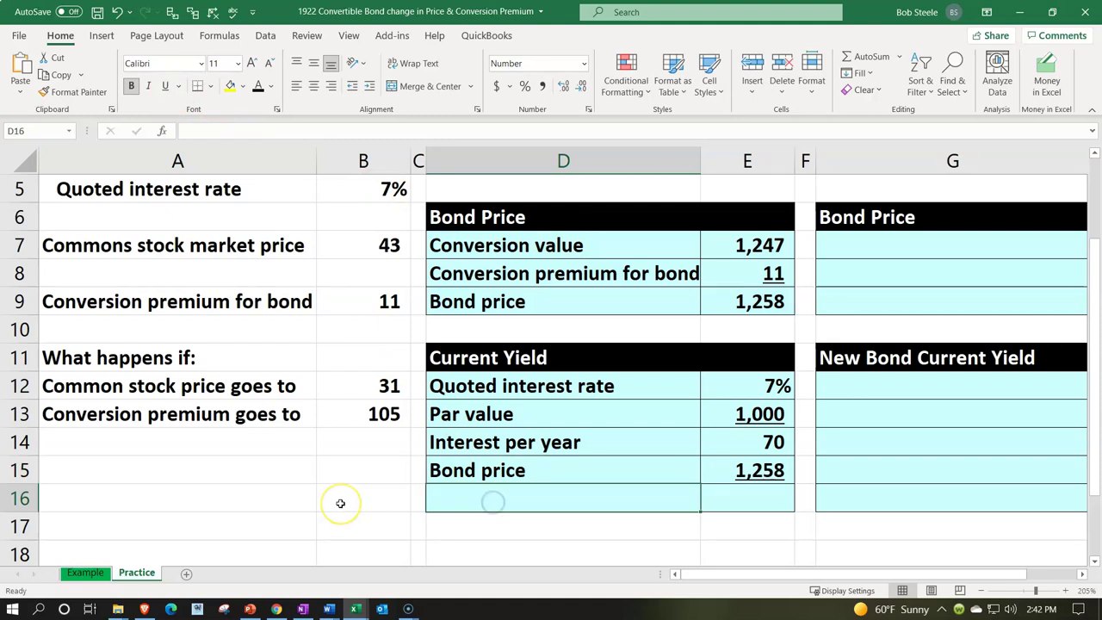
text(Current yeild)
key(Tab)
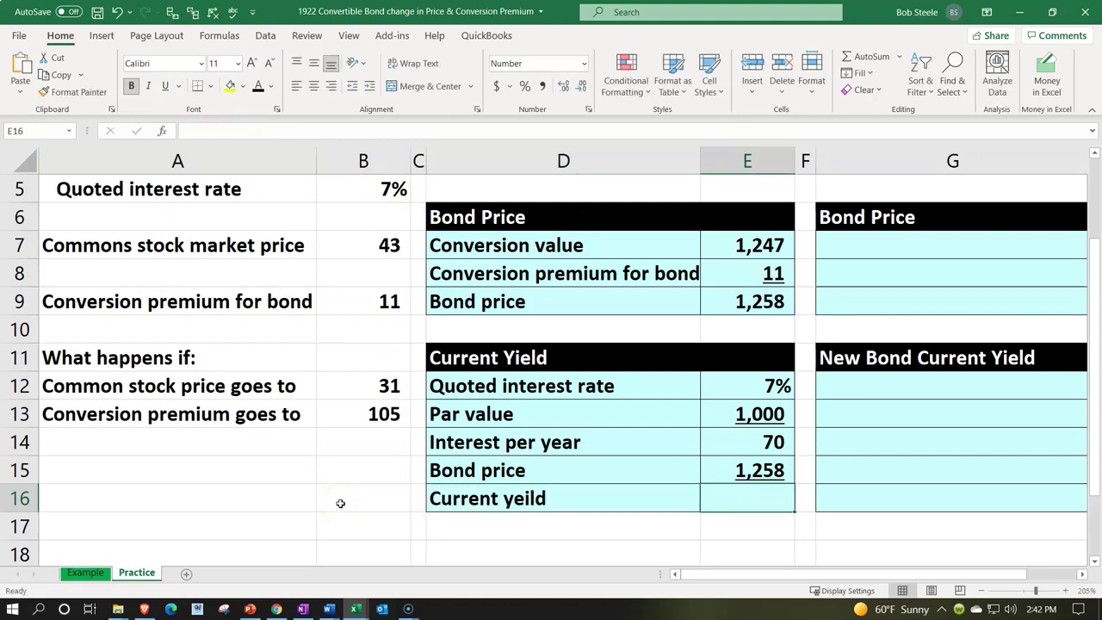
text(=)
key(Up)
key(Up)
text(/)
key(Up)
key(Return)
key(Up)
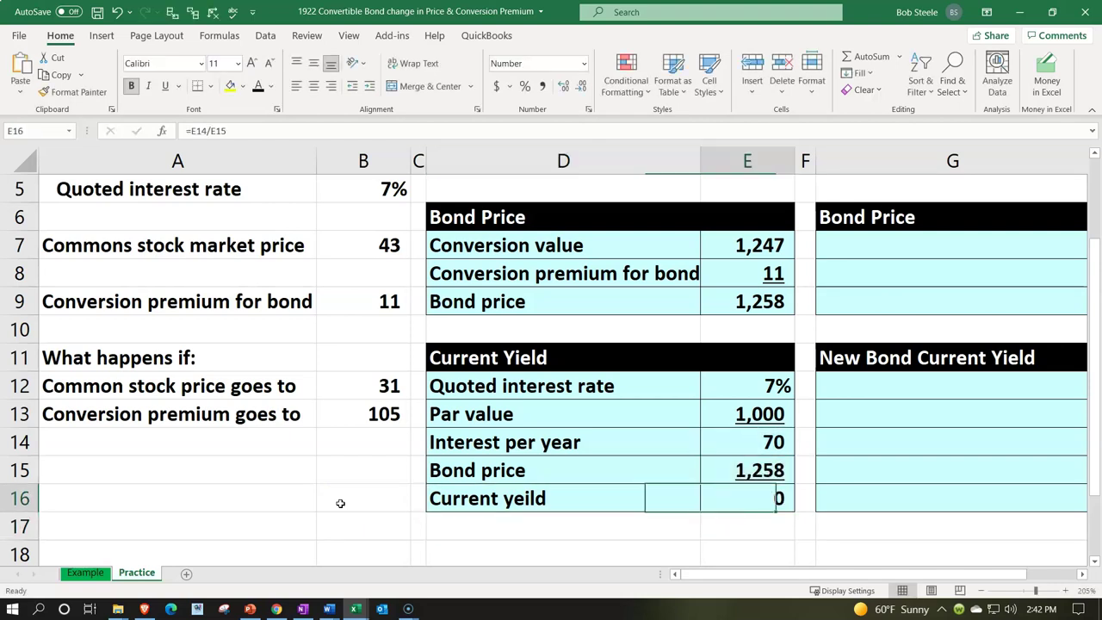
- Format the current yield in E16 as a percentage with two decimal places
click(522, 87)
click(562, 87)
click(562, 87)
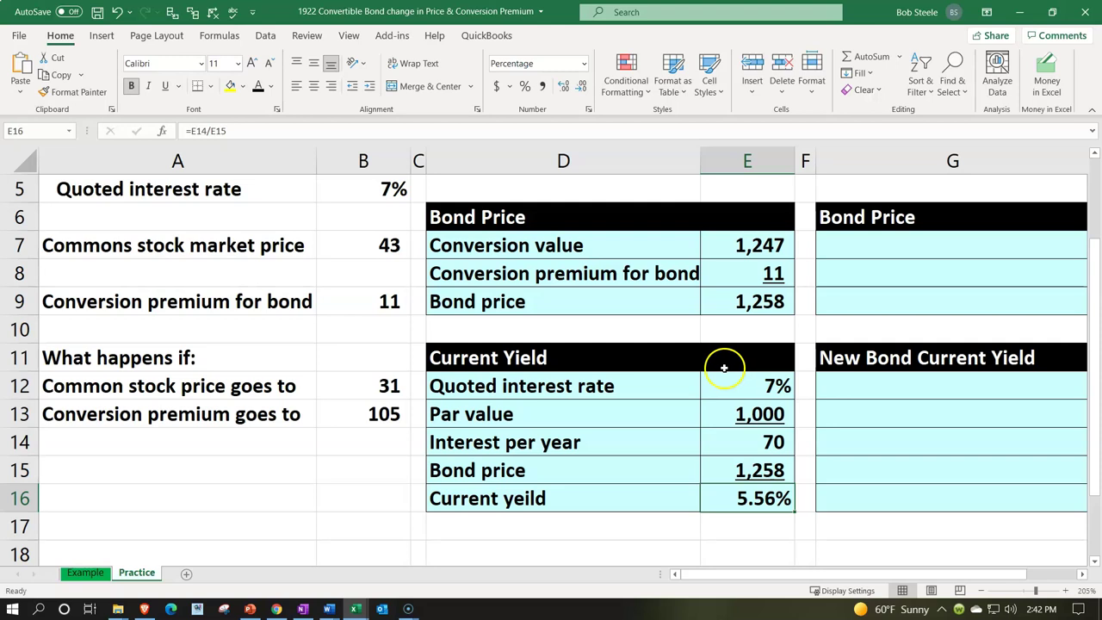
- Review the common stock market price in B7 and the what-if stock price and conversion premium in rows 12 and 13
click(371, 250)
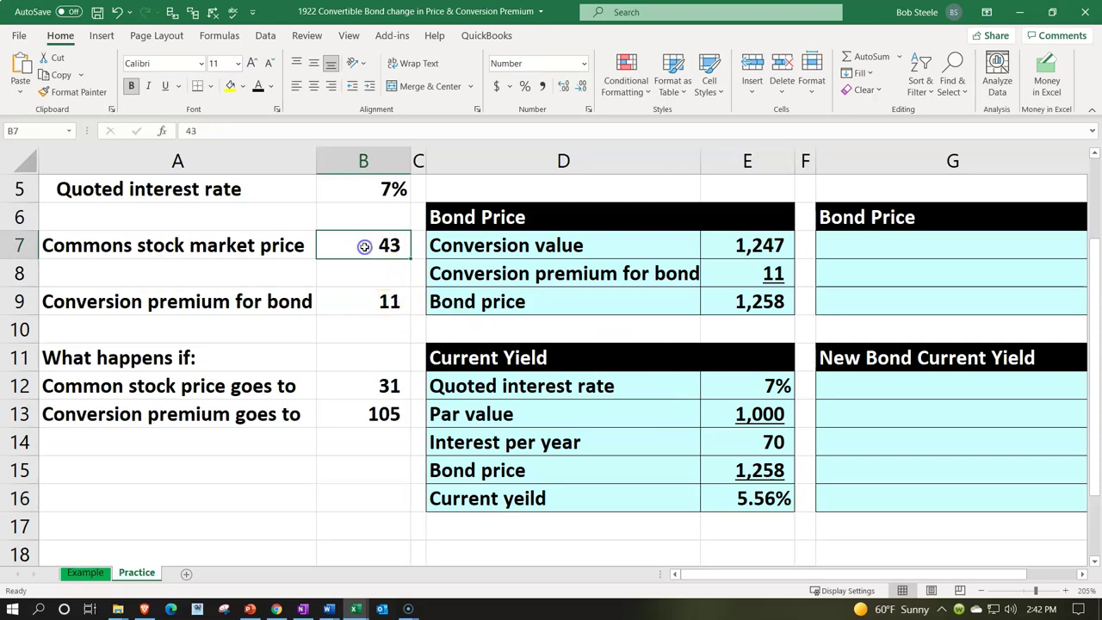
scroll(360, 285, up, 1)
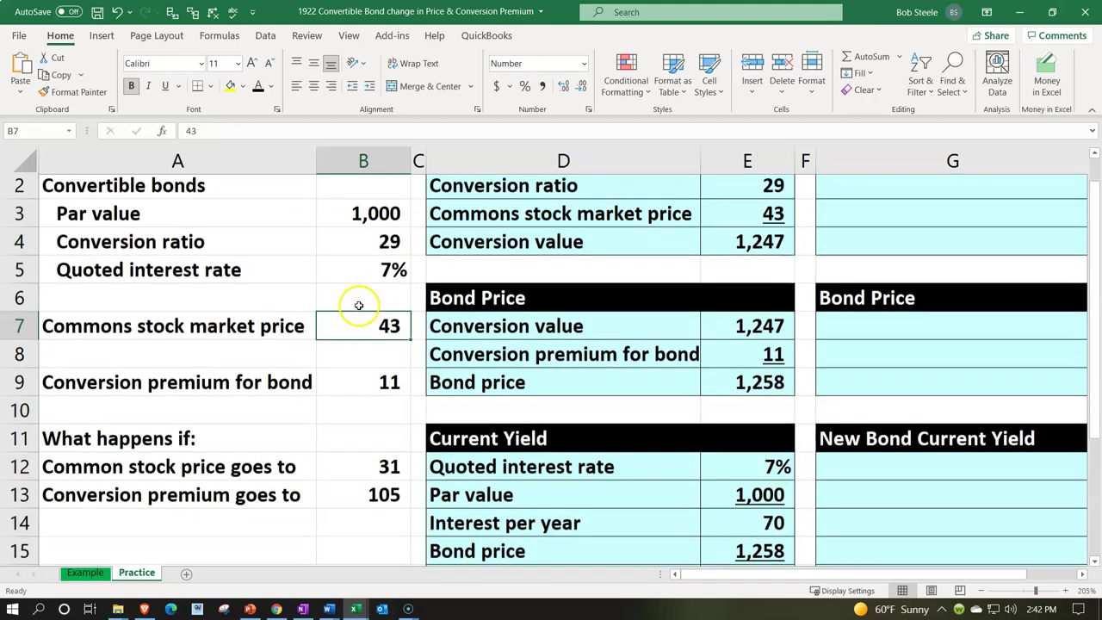
click(293, 470)
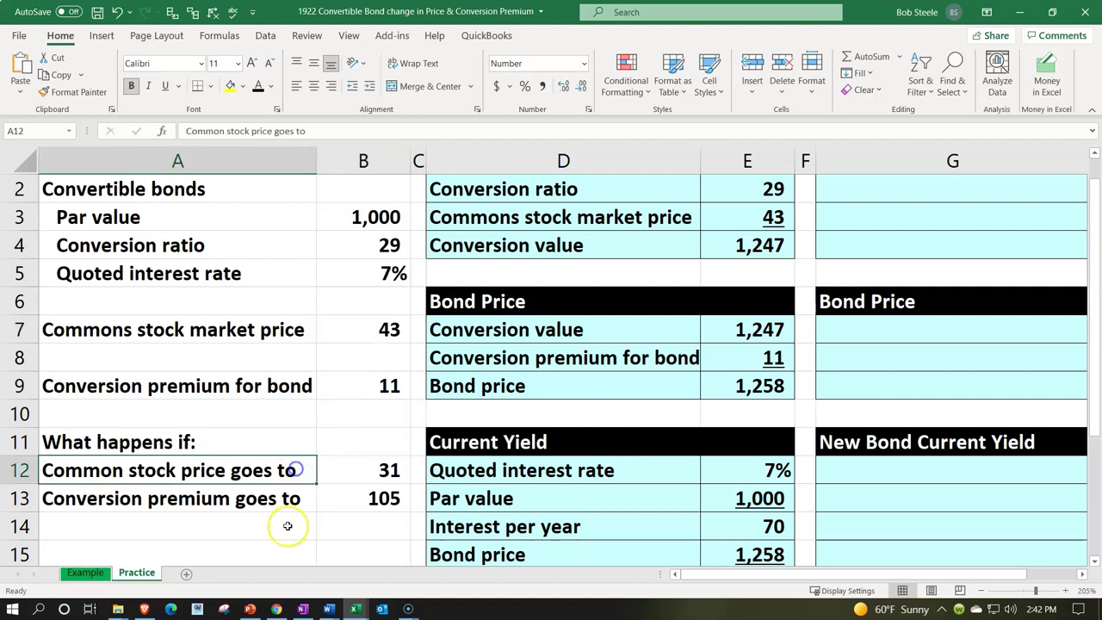
key(Down)
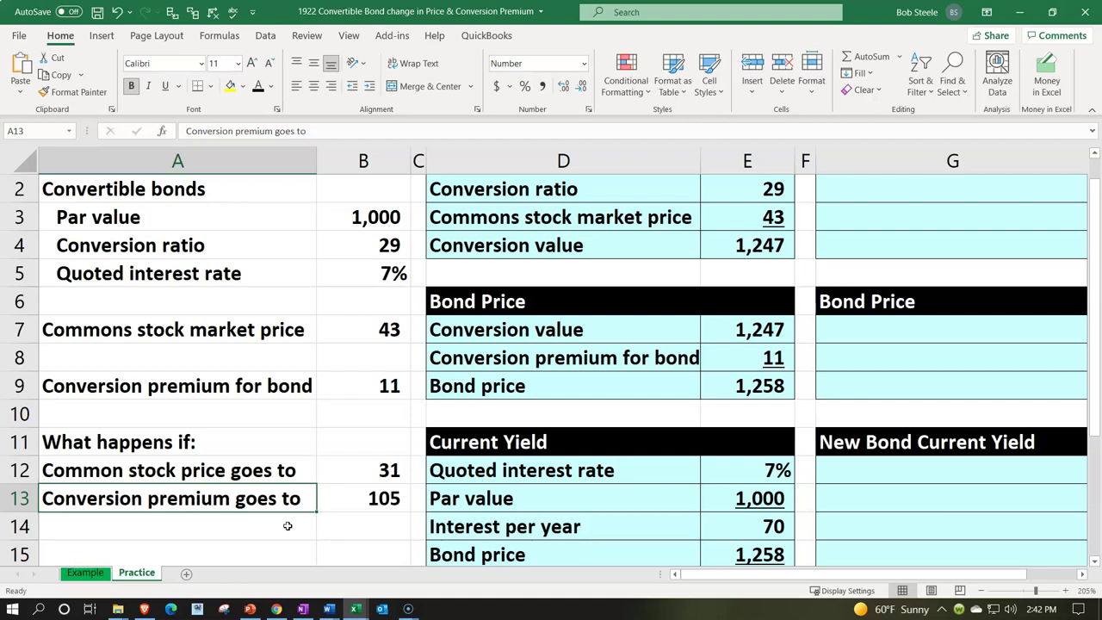
click(364, 494)
- In G2 of the second Conversion Value table, reference the "Conversion ratio" label from D2
ctrl+scroll(364, 493, down, 1)
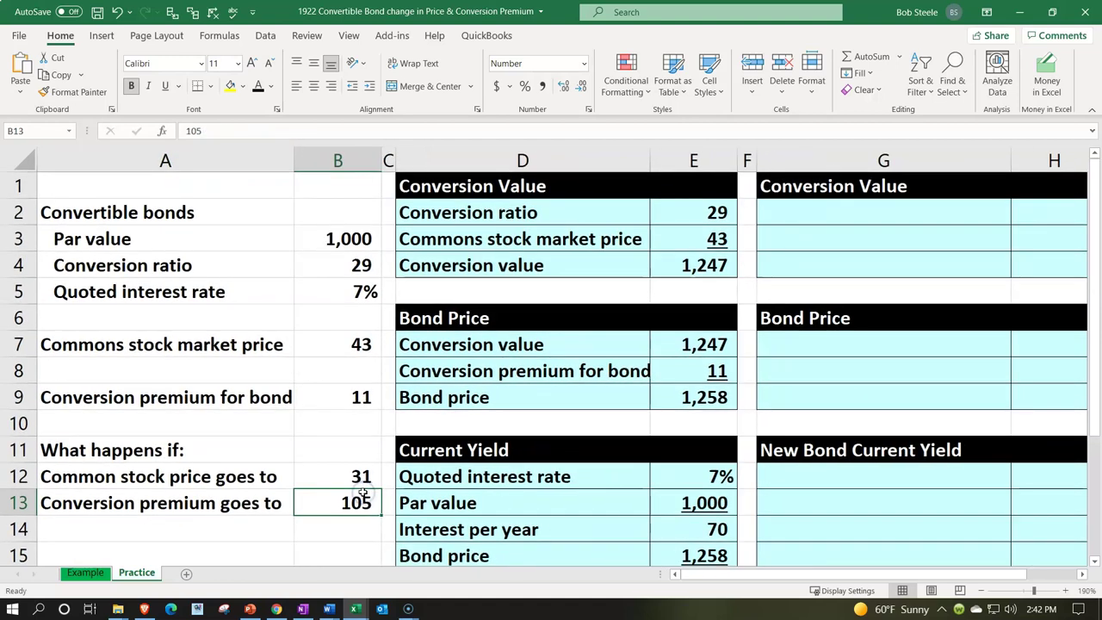
ctrl+scroll(362, 493, down, 1)
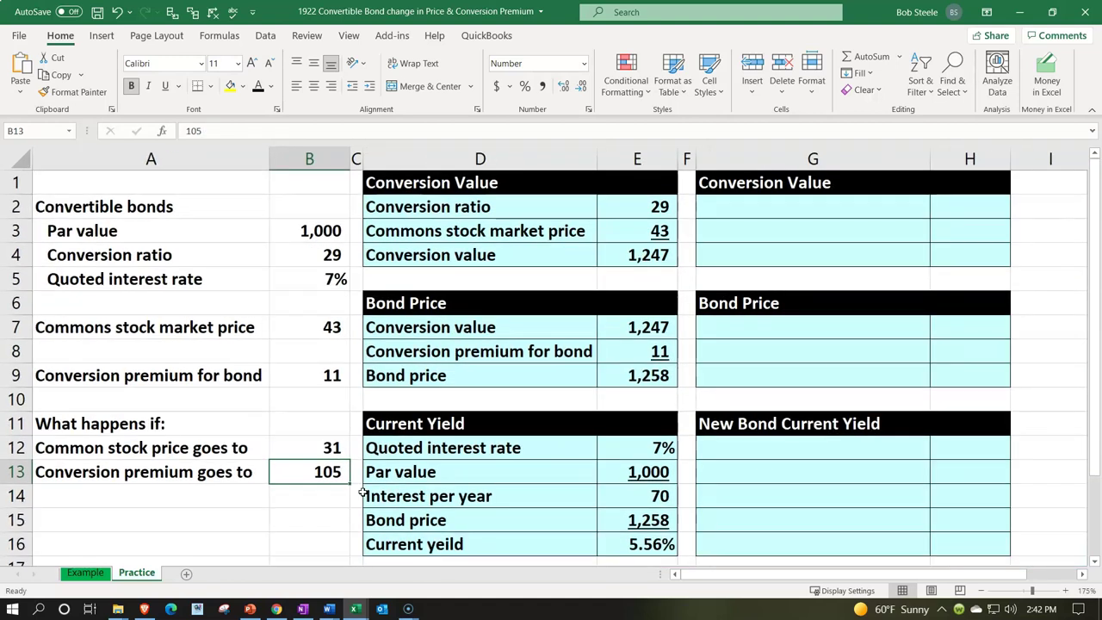
click(746, 211)
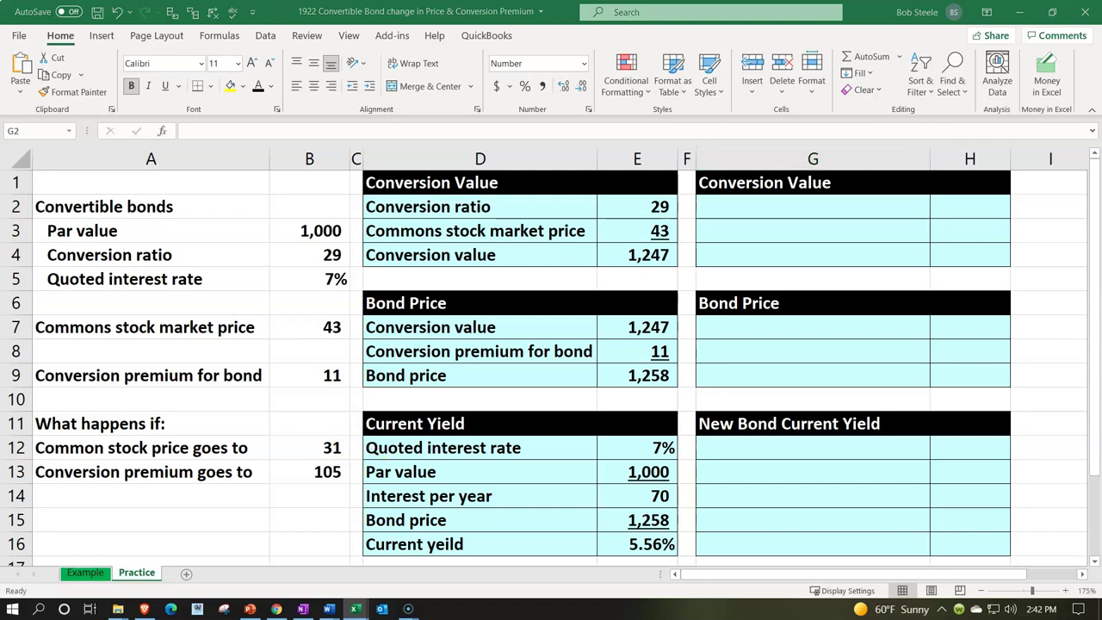
click(784, 213)
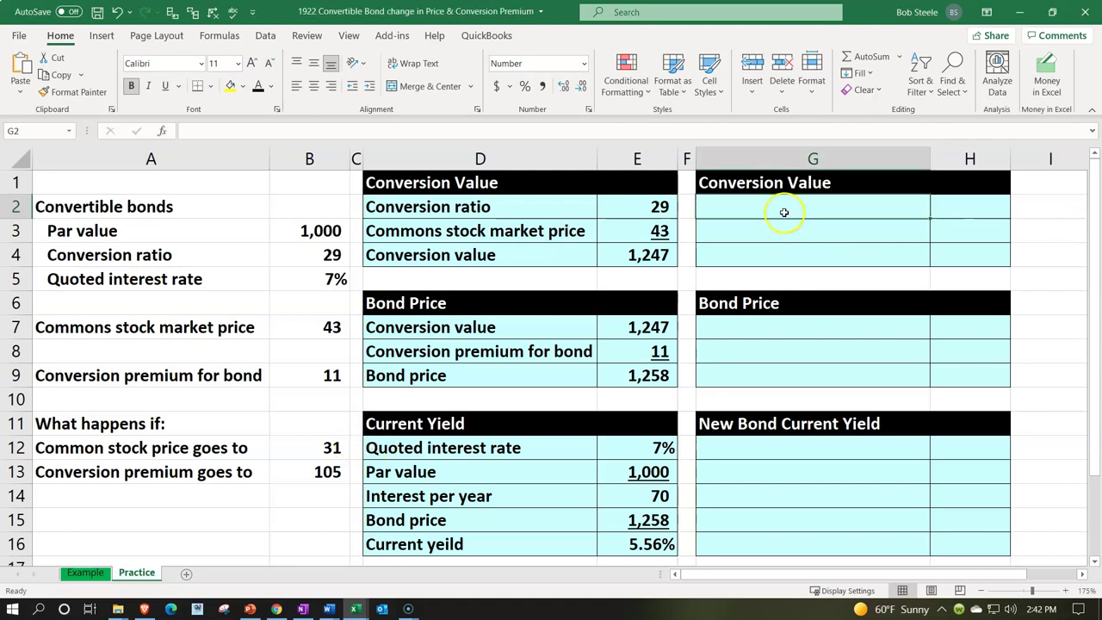
text(=)
key(Left)
key(Left)
key(Left)
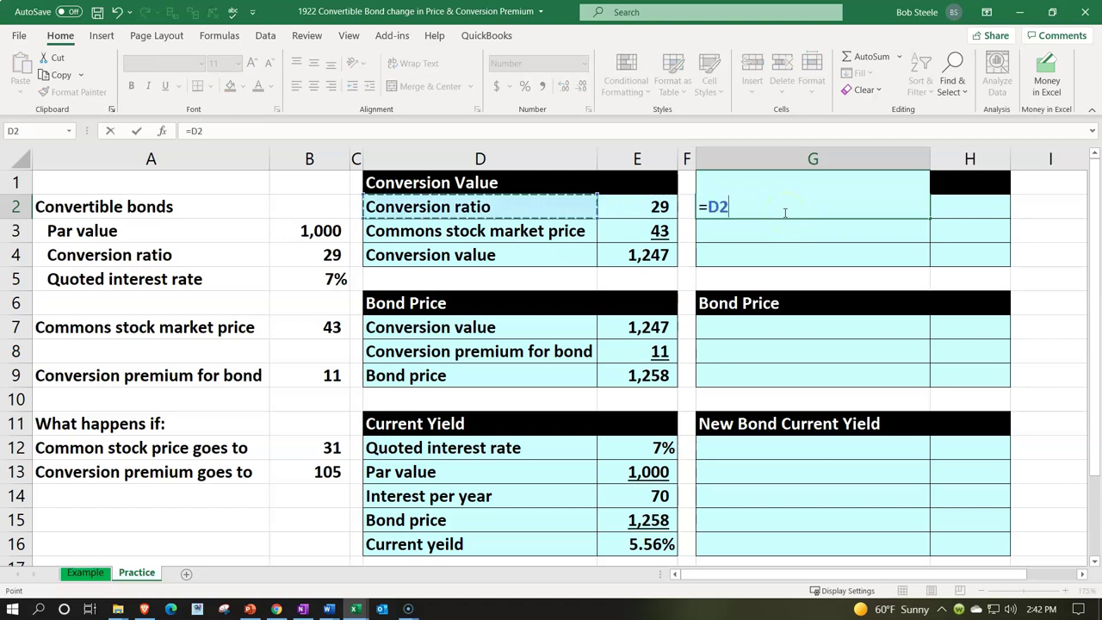
key(Tab)
- In H2, reference the conversion ratio value from E2
text(=)
key(Left)
key(Left)
key(Left)
key(Return)
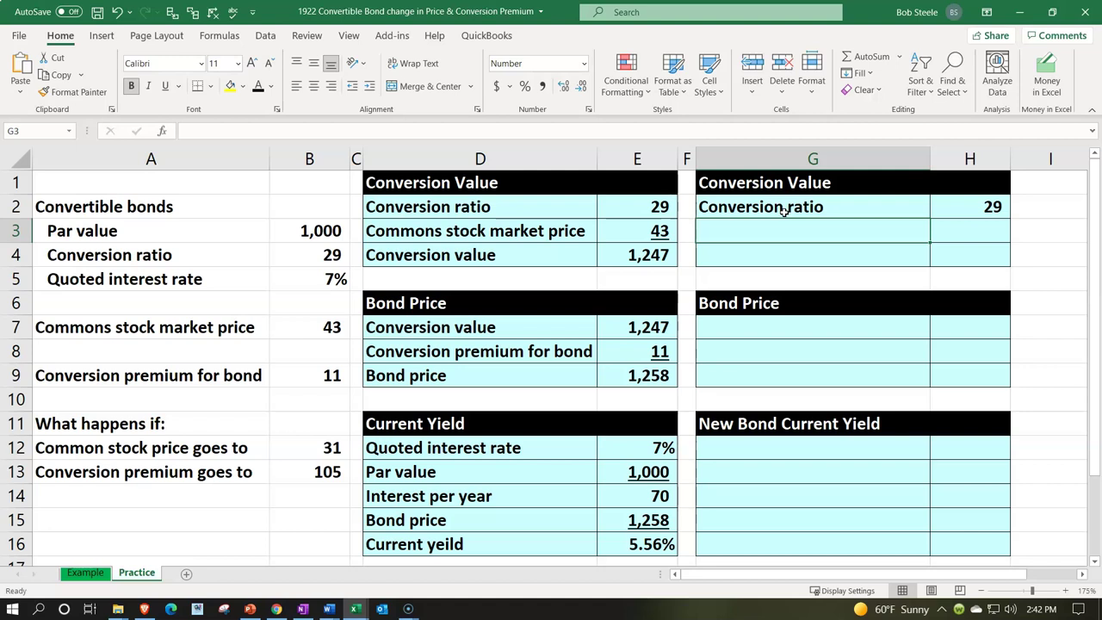
- In G3 of the second Conversion Value table, reference the "Commons stock market price" label from D3
text(+)
key(Left)
key(Left)
key(Left)
key(Tab)
- In H3, reference the what-if common stock price from B12
text(+)
key(Down)
key(Down)
key(Down)
key(Down)
key(Down)
key(Down)
key(Down)
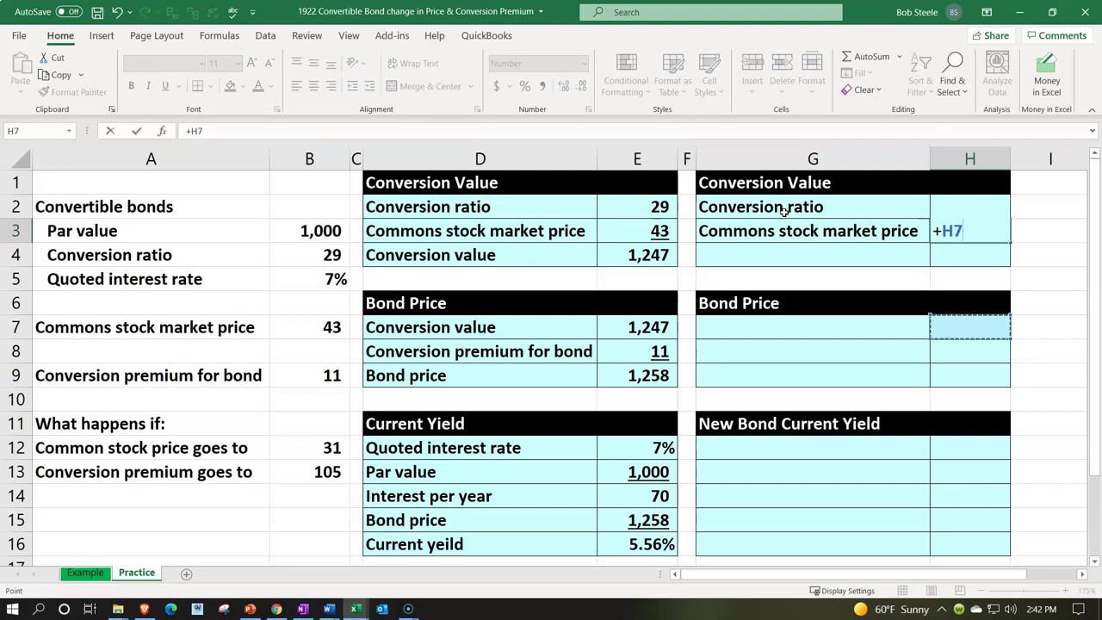
key(Left)
key(Left)
key(Left)
key(Left)
key(Left)
key(Left)
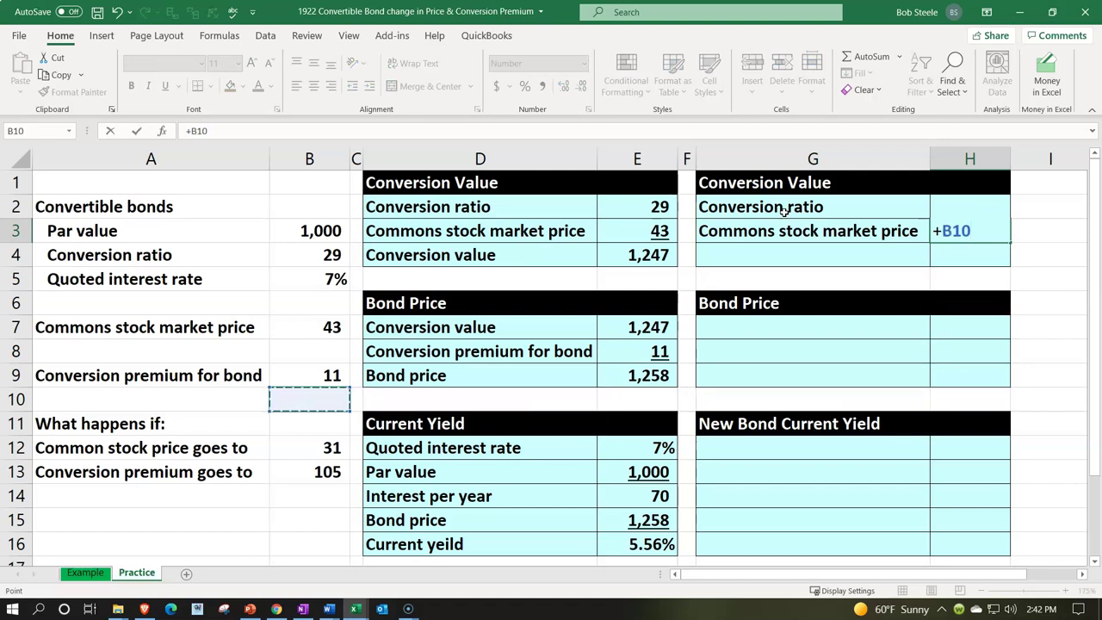
key(Down)
key(Down)
key(Return)
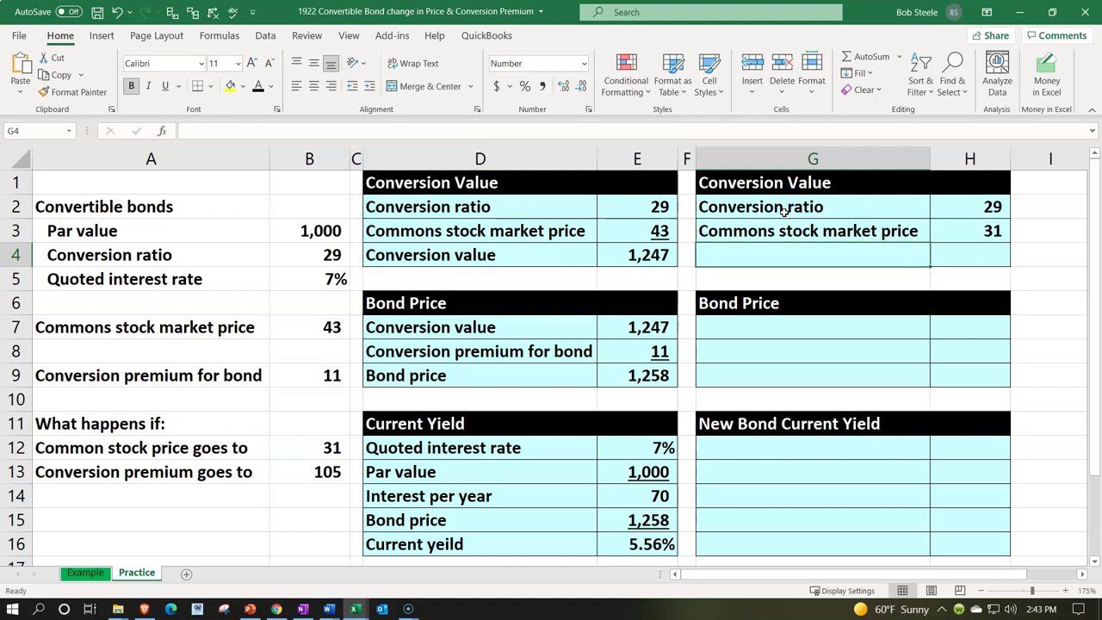
- Label G4 "Conversion value" and calculate it in H4 as H2*H3
text(Conversion val)
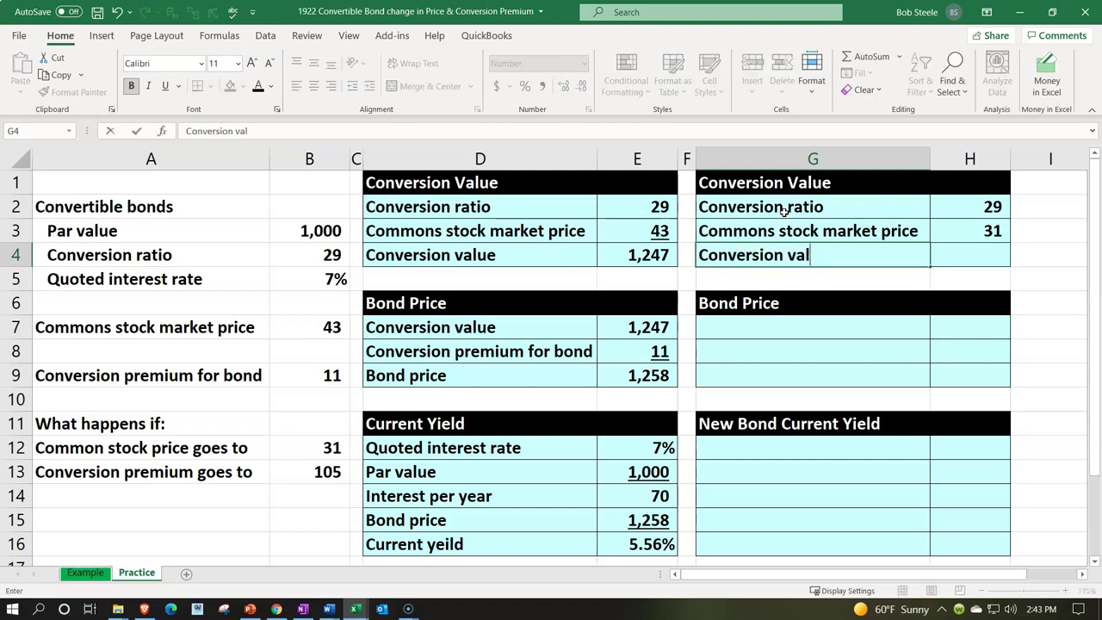
key(Right)
text(+)
key(Up)
key(Up)
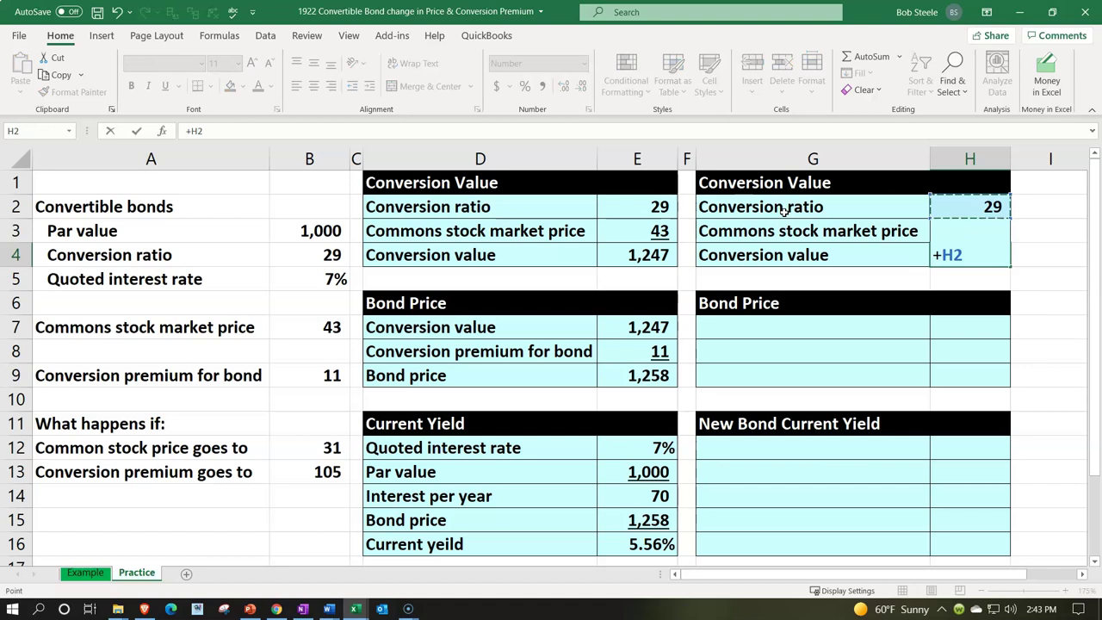
text(*)
key(Up)
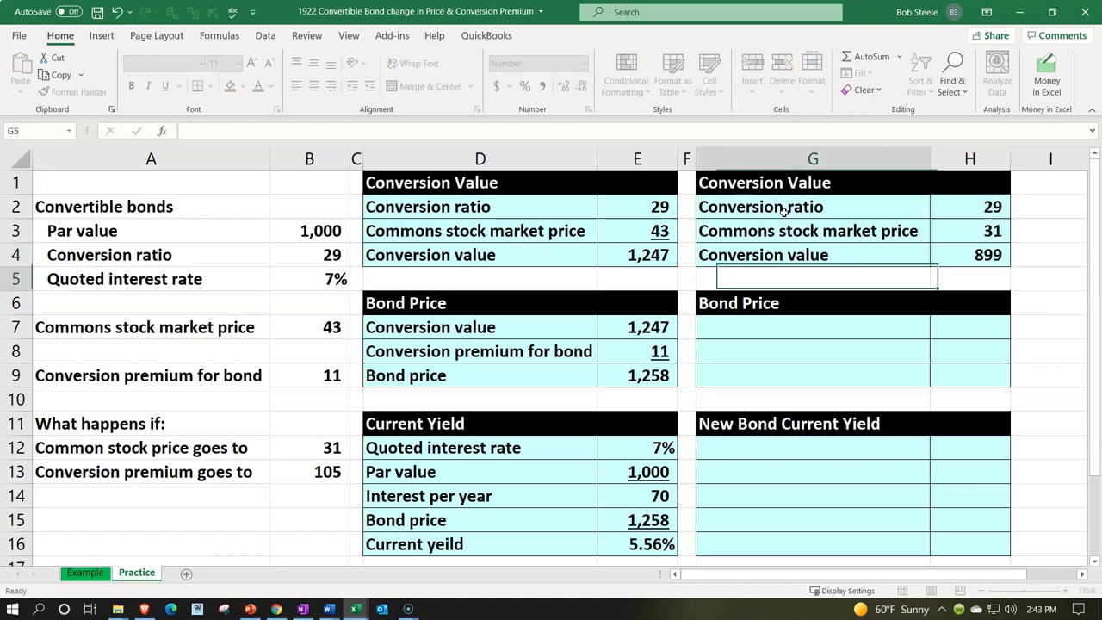
key(Return)
- Underline the common stock price in H3 of the second Conversion Value table
key(Up)
key(Right)
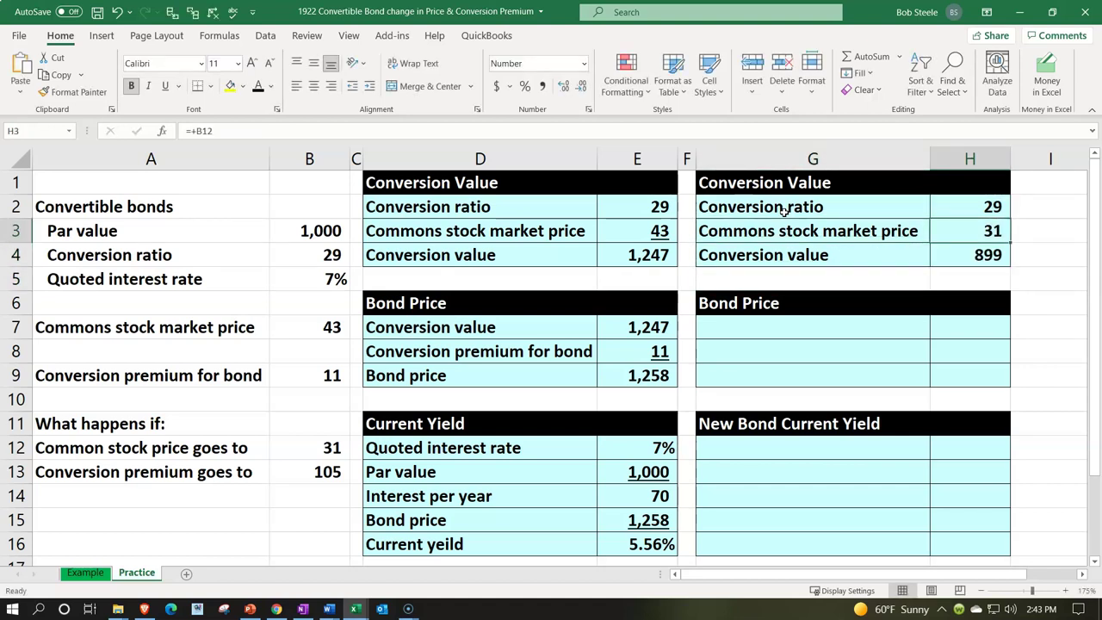
click(167, 87)
- In the second Bond Price table, reference the "Conversion value" label from G4 in G7 and its amount from H4 in H7
click(755, 331)
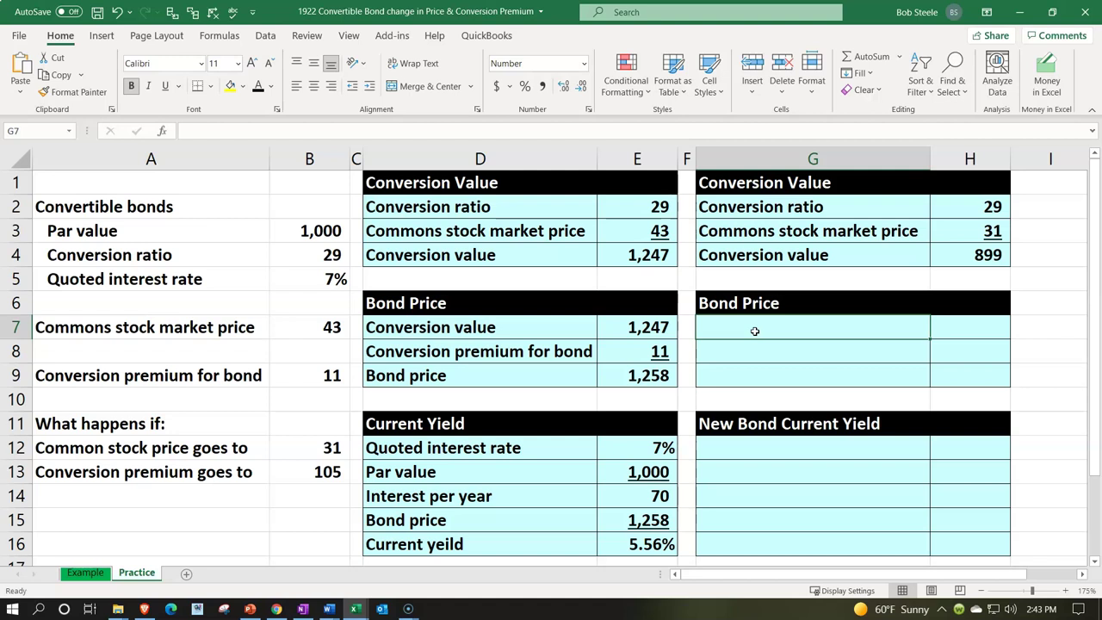
text(=)
key(Up)
key(Up)
key(Up)
key(Tab)
text(+)
key(Up)
key(Up)
key(Up)
key(Return)
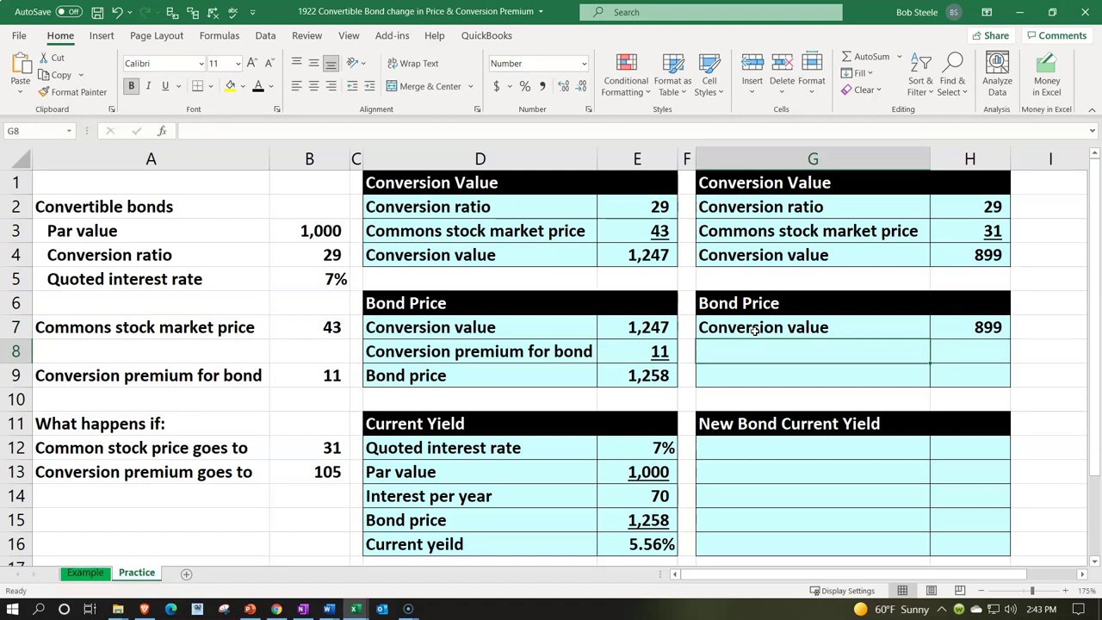
- In G8, reference the "Conversion premium goes to" label from A13
text(+)
key(Down)
key(Down)
key(Down)
key(Down)
key(Down)
key(Left)
key(Left)
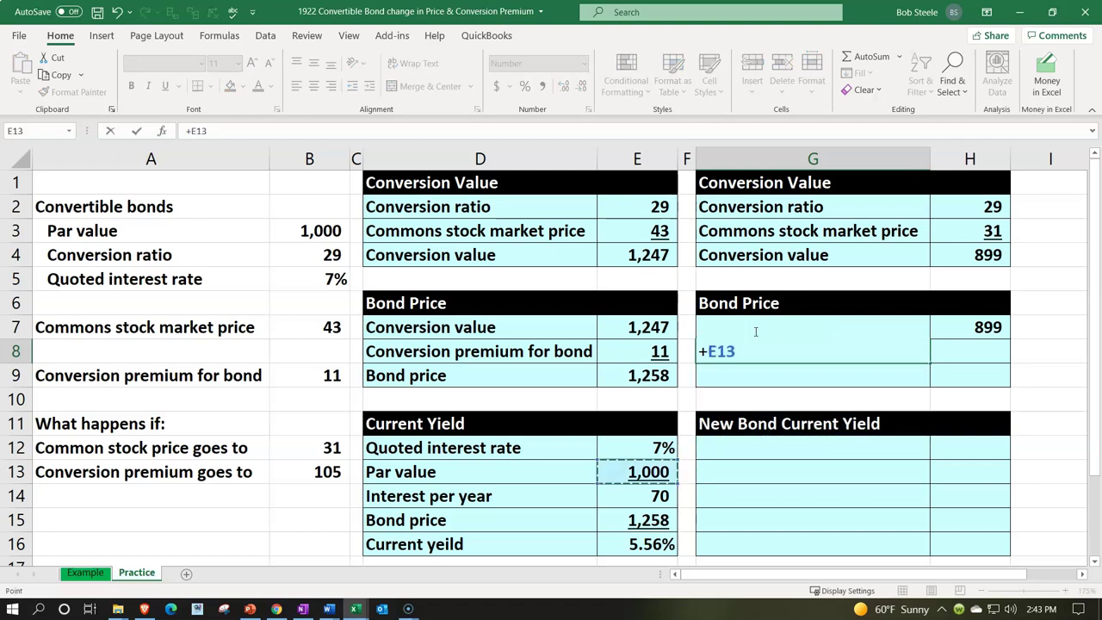
key(Left)
key(Left)
key(Left)
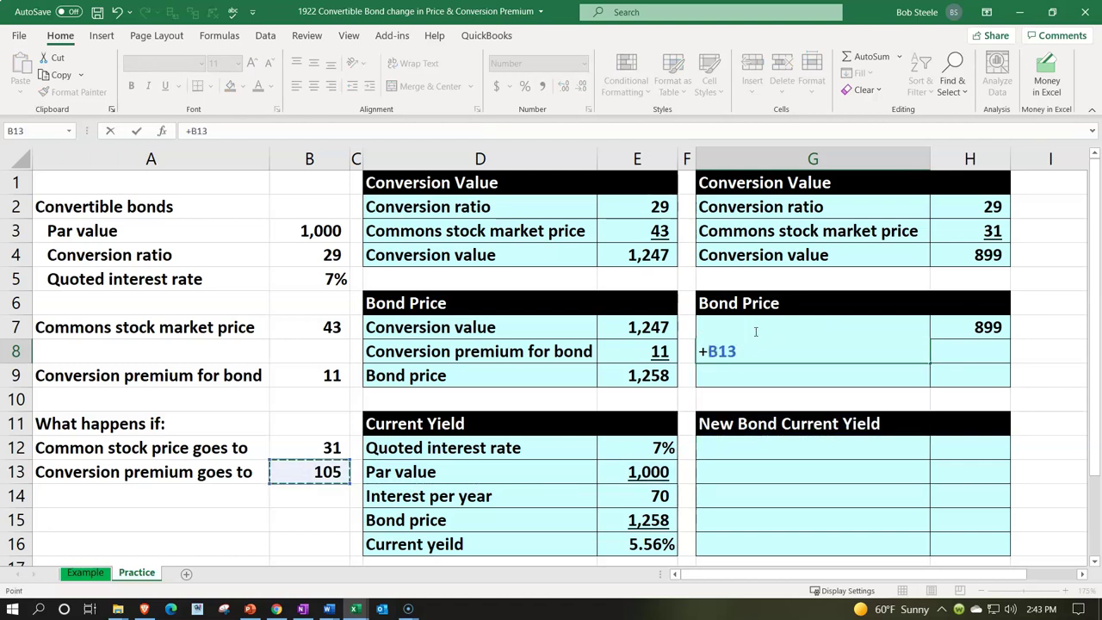
key(Left)
key(Tab)
- In H8, reference the what-if conversion premium from B13
text(+)
key(Left)
key(Left)
key(Left)
key(Left)
key(Left)
key(Down)
key(Down)
key(Down)
key(Down)
key(Down)
key(Left)
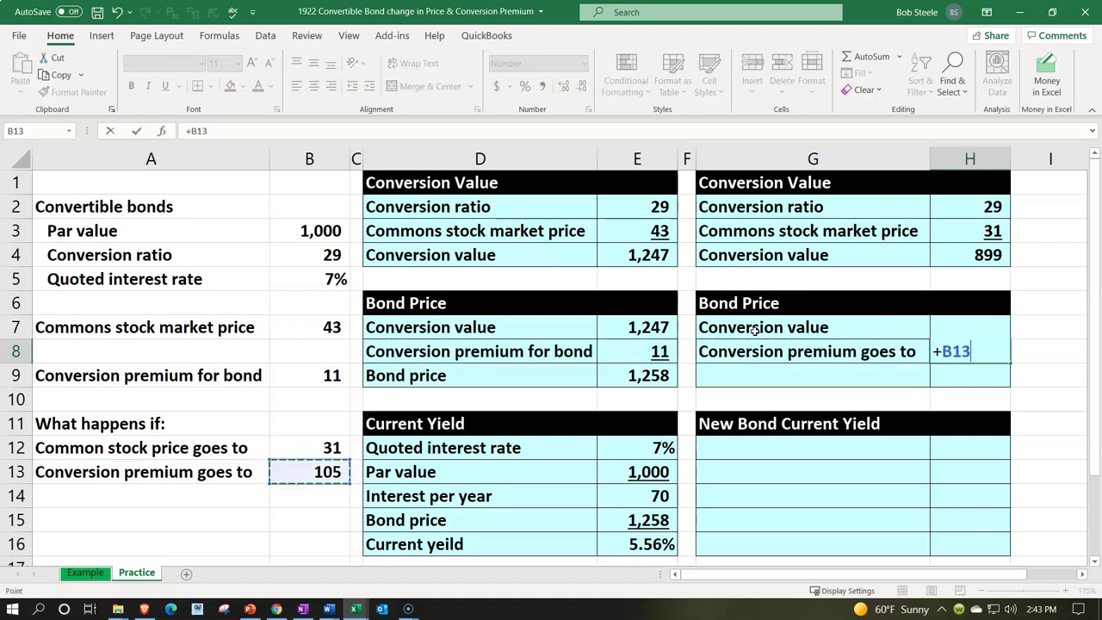
key(Return)
- Label G9 "Bond price" and calculate it in H9 as the sum of H7:H8
text(Bond price)
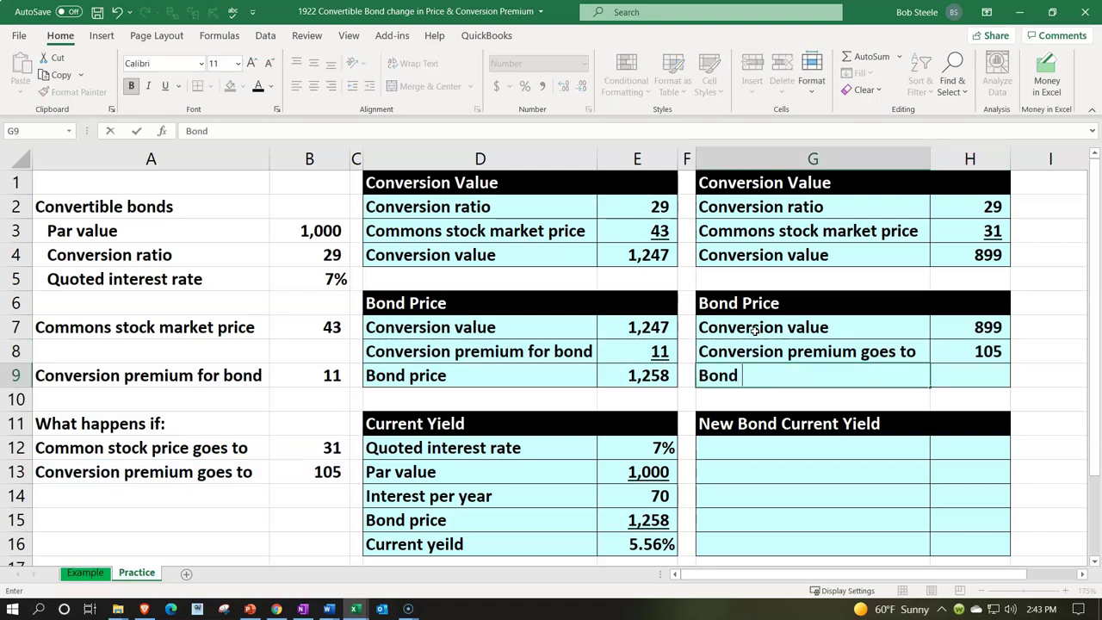
key(Tab)
text(+sum()
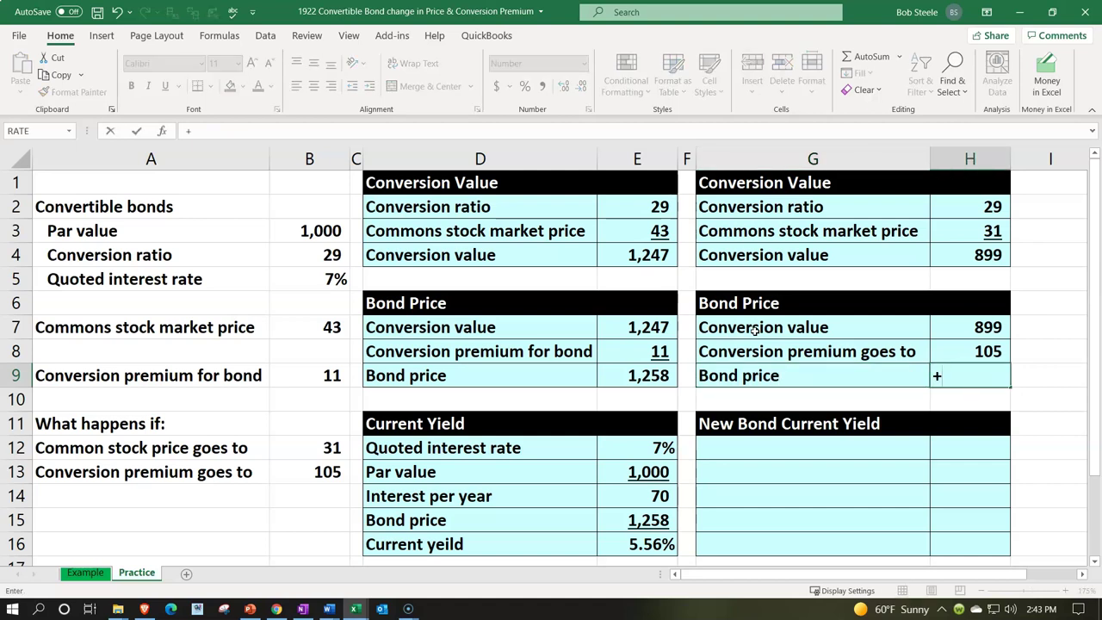
key(Up)
key(Up)
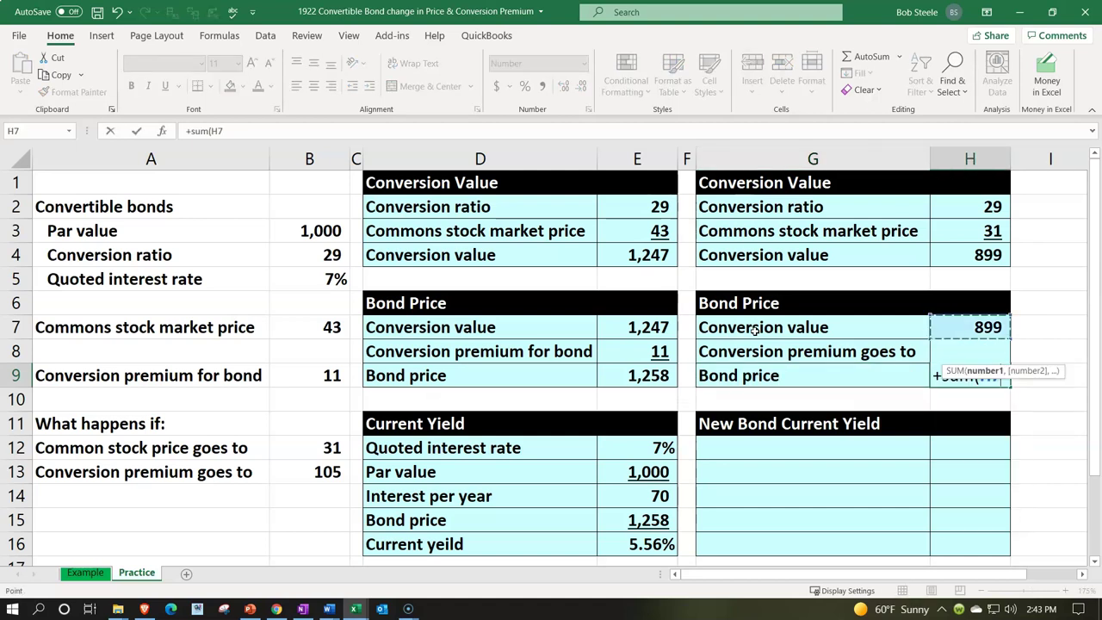
key(shift+Down)
key(Return)
- Underline the conversion premium in H8 above the new bond price
key(Up)
key(Up)
key(Right)
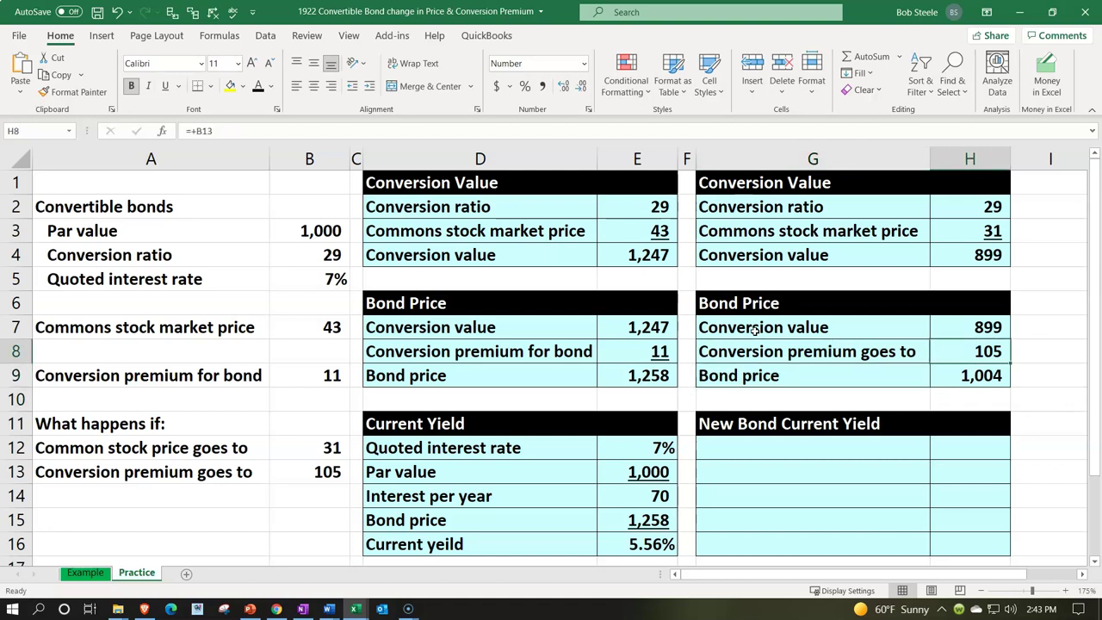
click(165, 86)
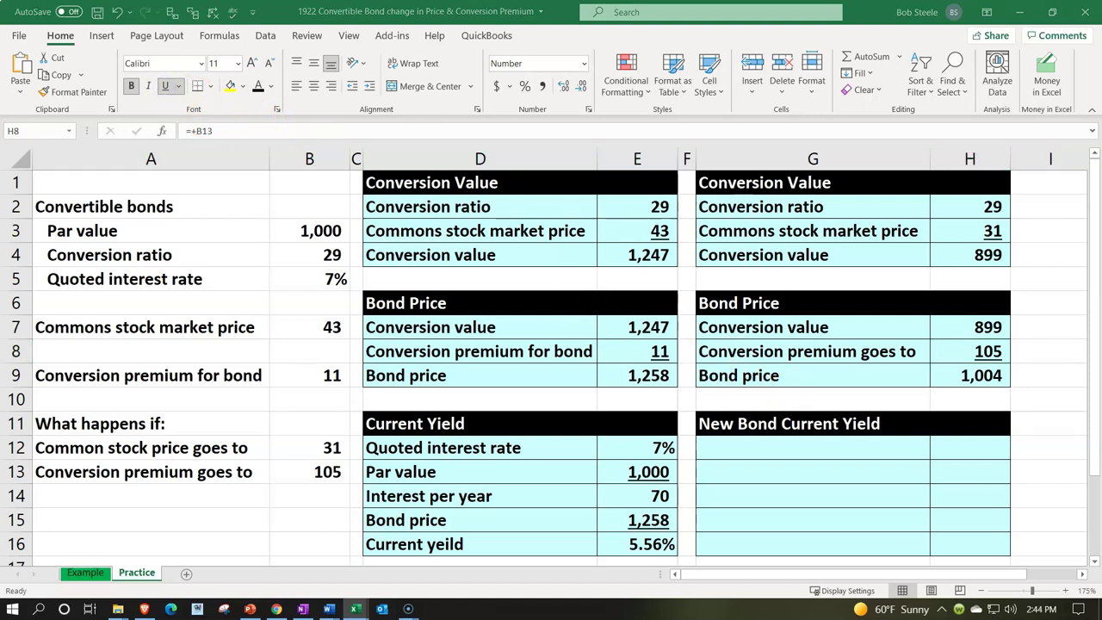
- In G12, reference the "Quoted interest rate" label from D12 and fill the formula down through G16
click(757, 441)
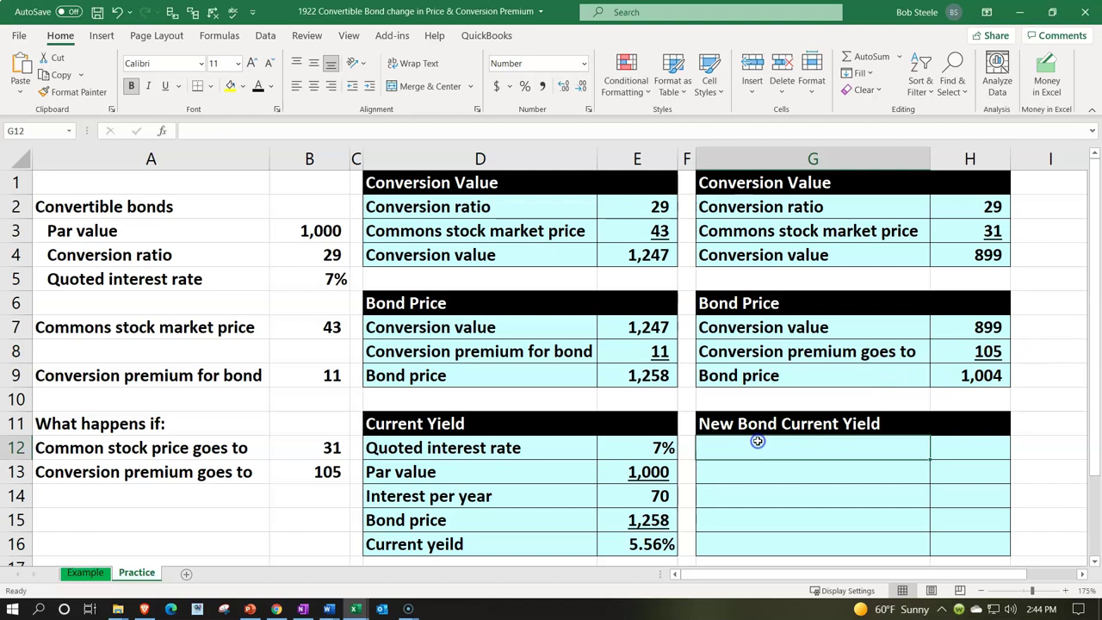
text(+)
key(Left)
key(Left)
key(Left)
key(Return)
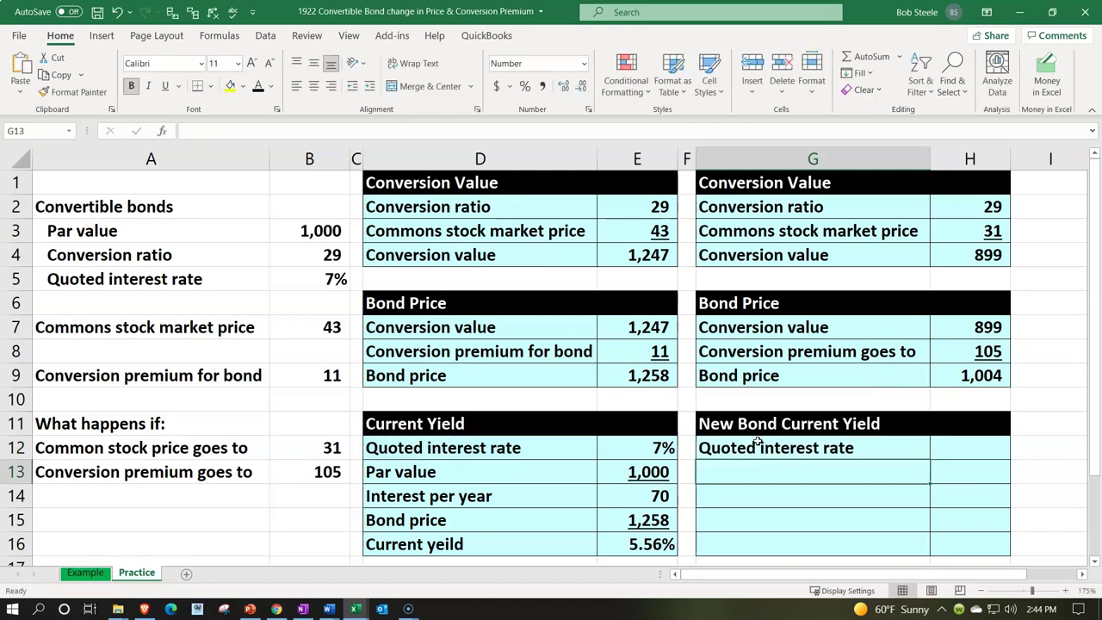
click(924, 454)
drag(930, 459, 938, 551)
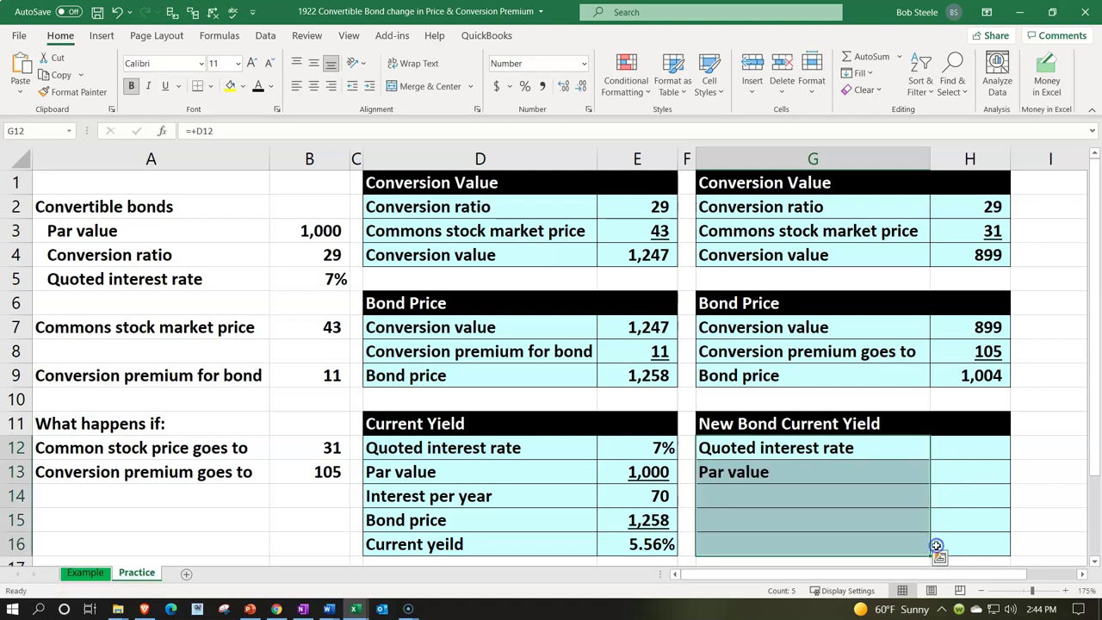
- In H12, reference the quoted interest rate from B5 and format the cell as a percentage
click(957, 453)
text(+=)
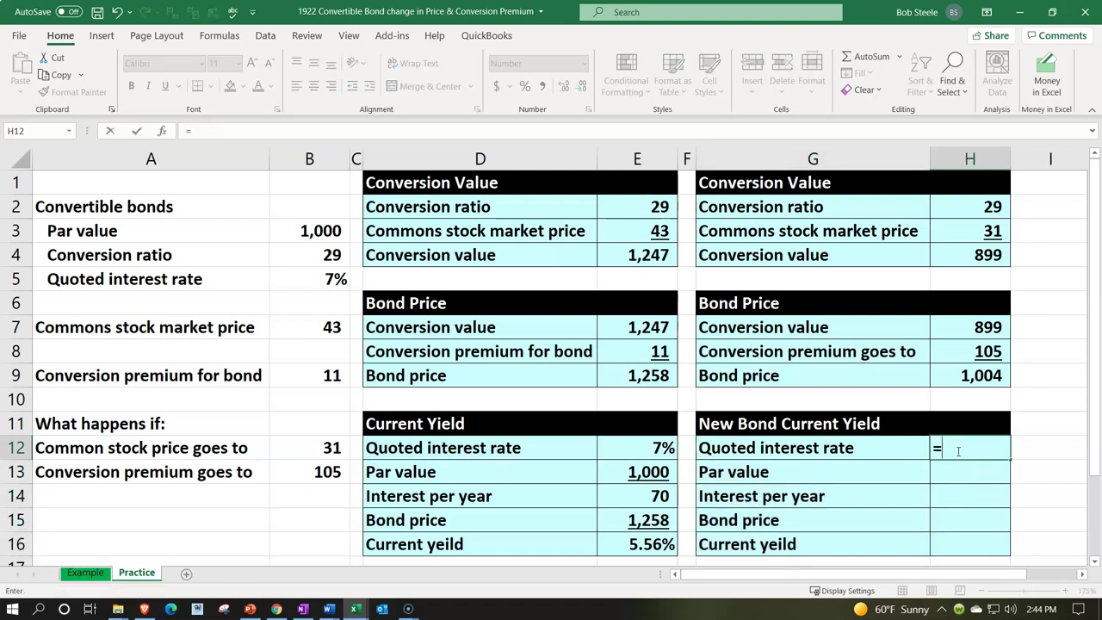
click(317, 277)
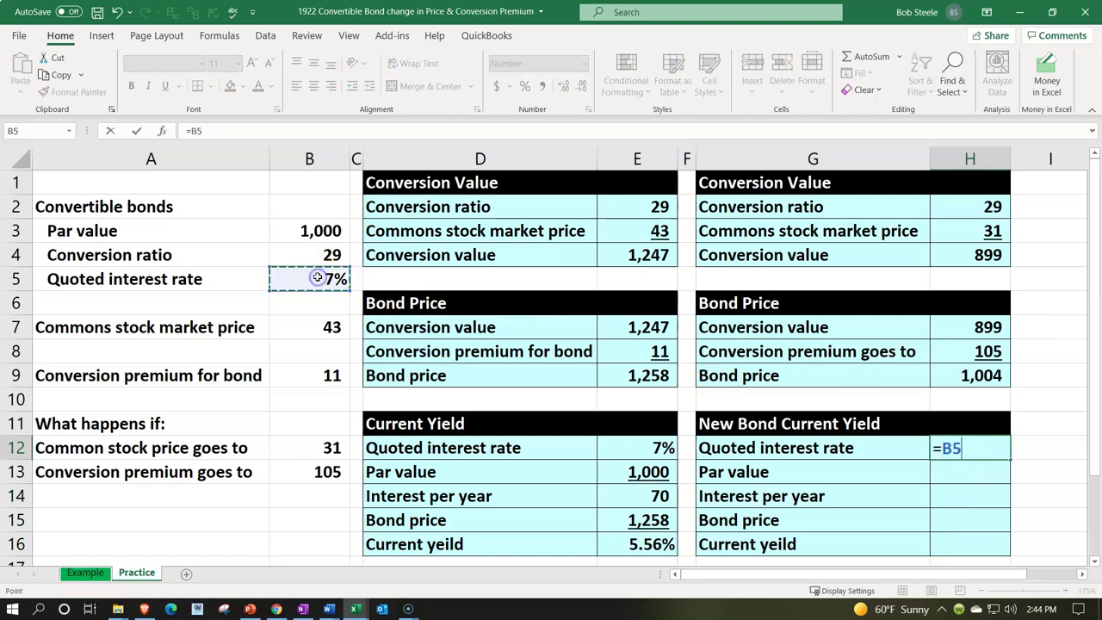
key(ctrl+Return)
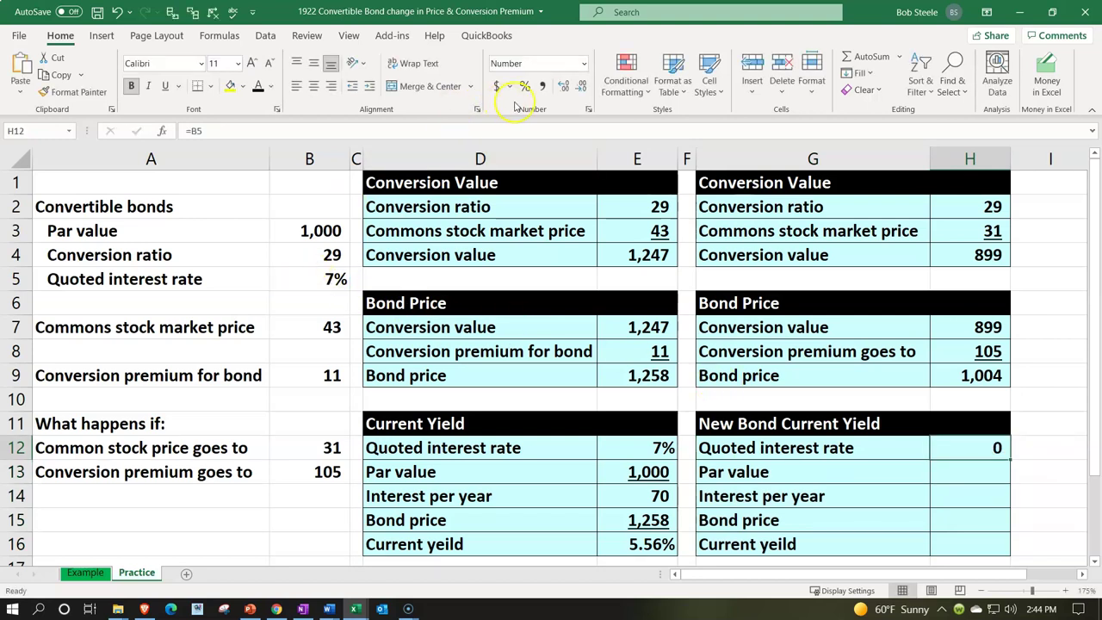
click(525, 86)
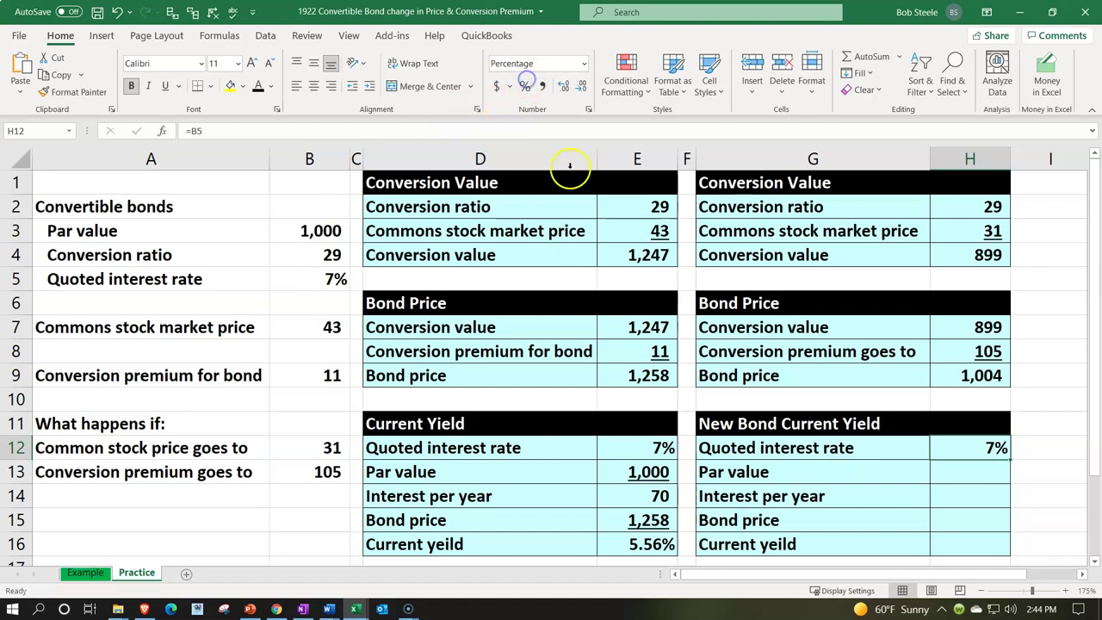
- In H13, reference the par value from B3 and underline the cell
key(Down)
text(+)
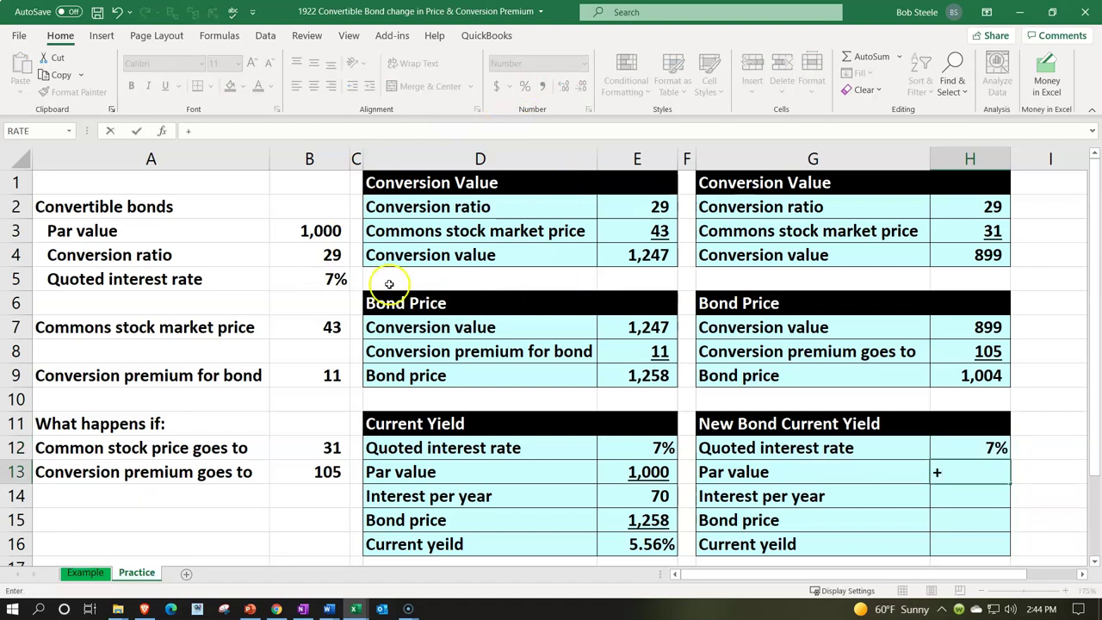
click(323, 232)
key(Return)
key(Up)
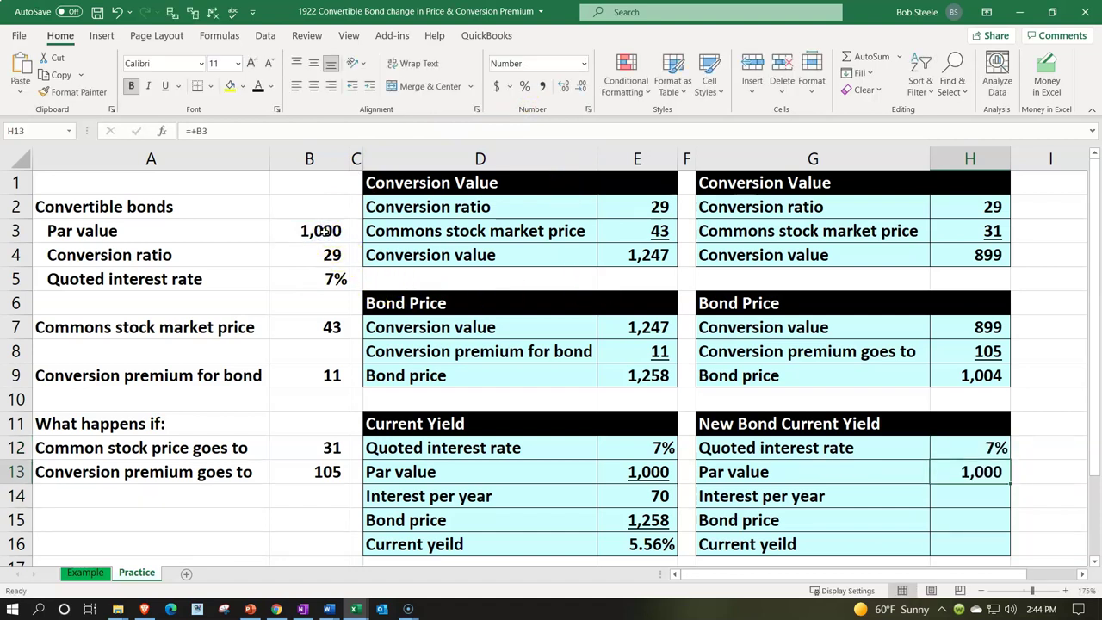
click(166, 89)
- Calculate the interest per year in H14 as H12*H13
click(978, 498)
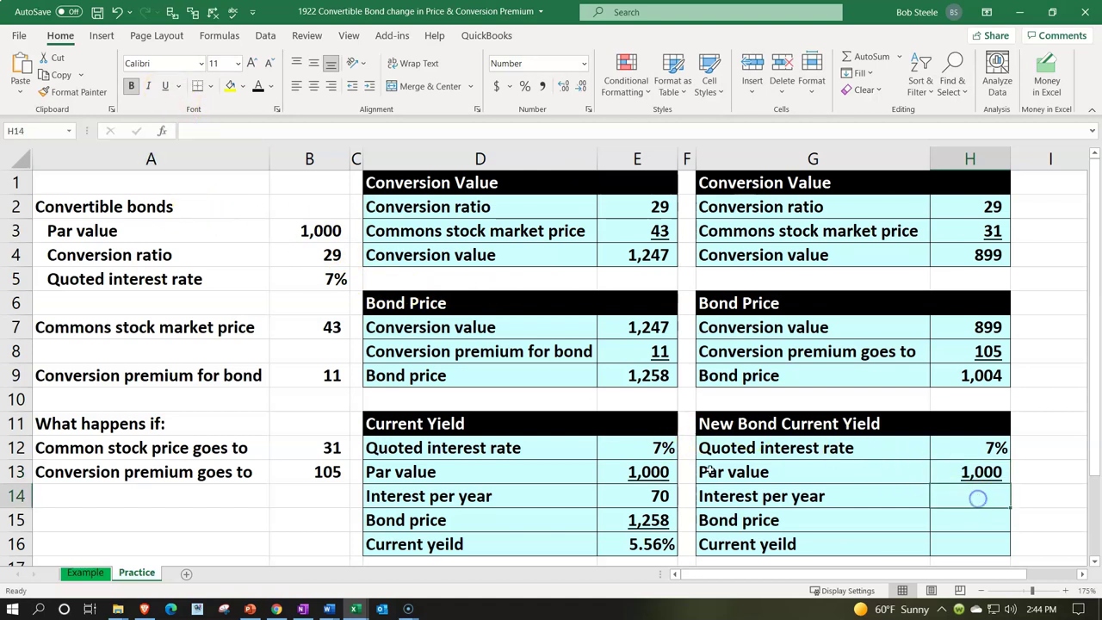
text(=)
key(Up)
key(Up)
text(*)
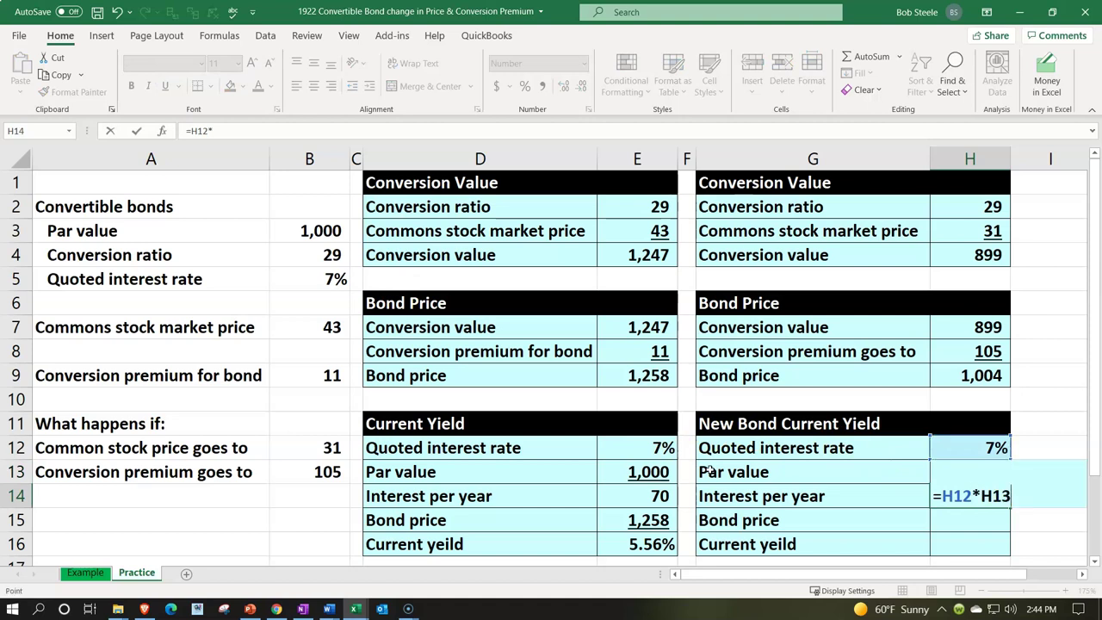
key(Down)
key(Return)
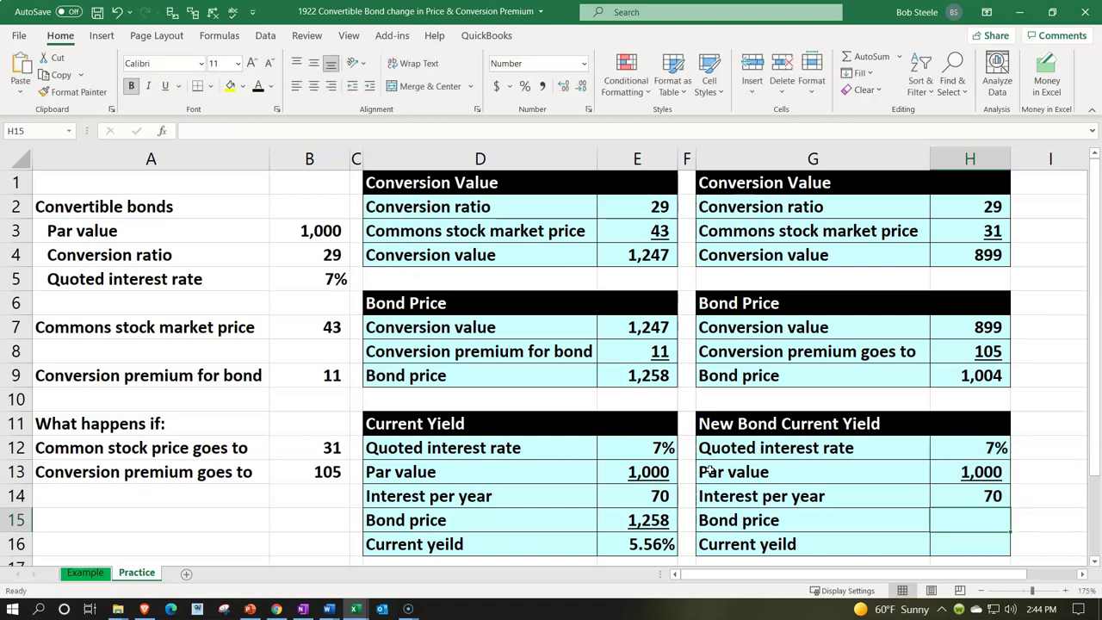
- In H15, reference the new bond price from H9
text(=)
key(Up)
key(Up)
key(Up)
key(Up)
key(Up)
key(Up)
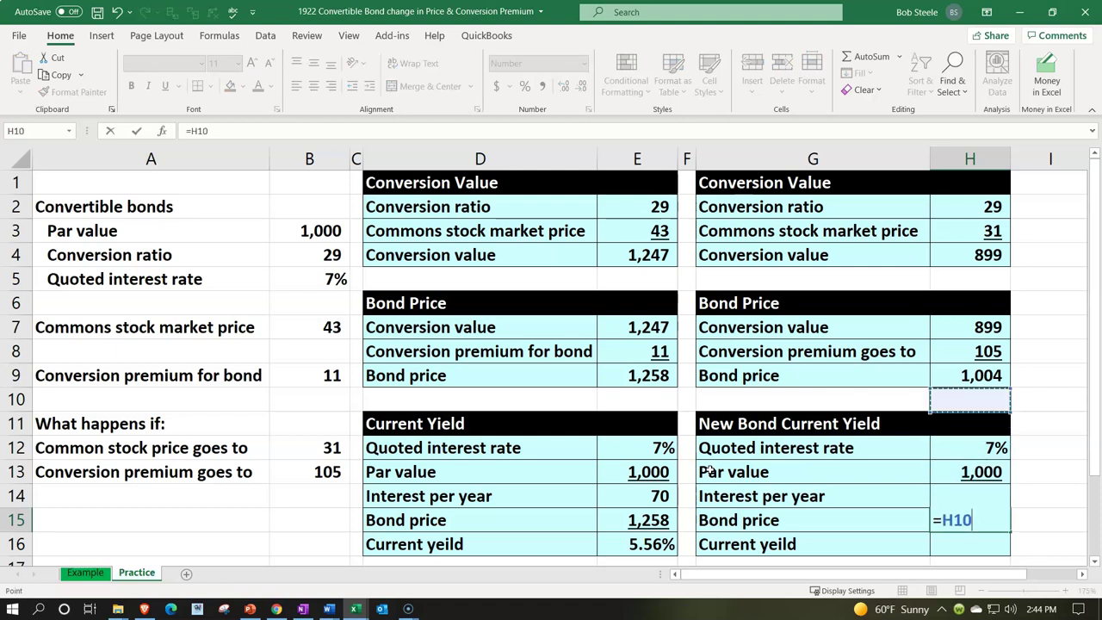
key(Return)
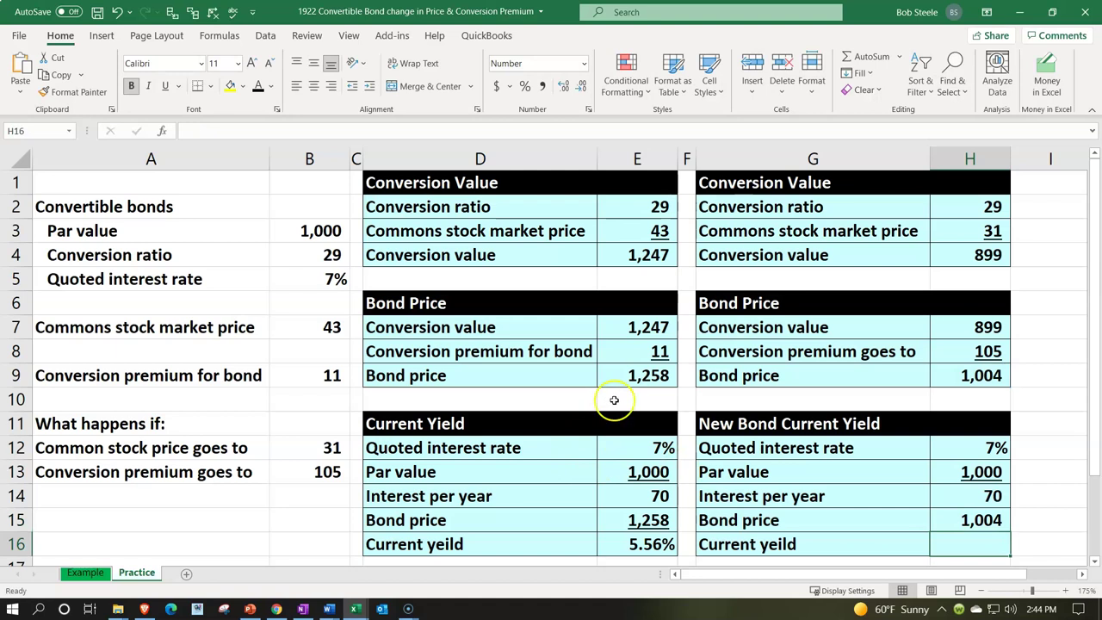
- Calculate the new bond's current yield in H16 as H14/H15
text(=)
key(Up)
key(Up)
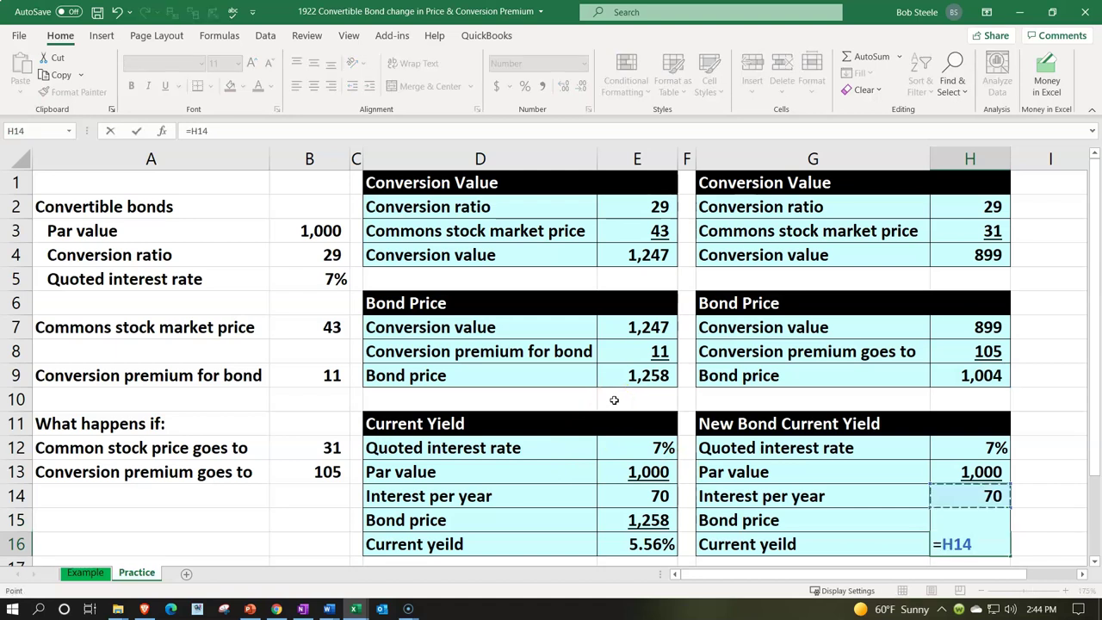
text(/)
key(Up)
key(Return)
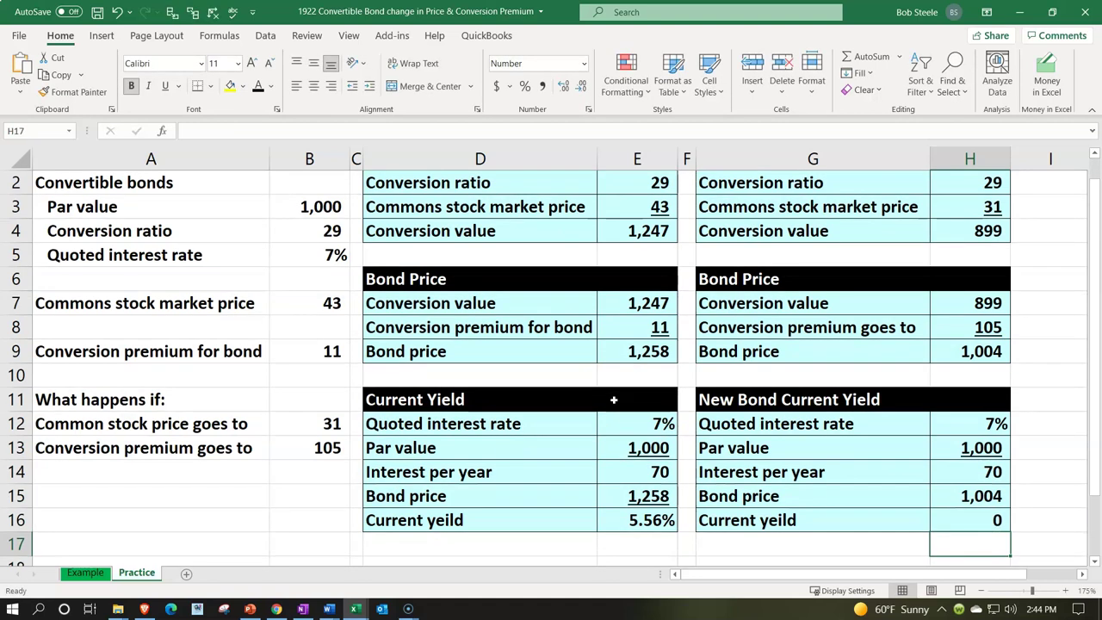
- Format the current yield in H16 as a percentage with two decimal places
key(Up)
click(548, 93)
click(525, 86)
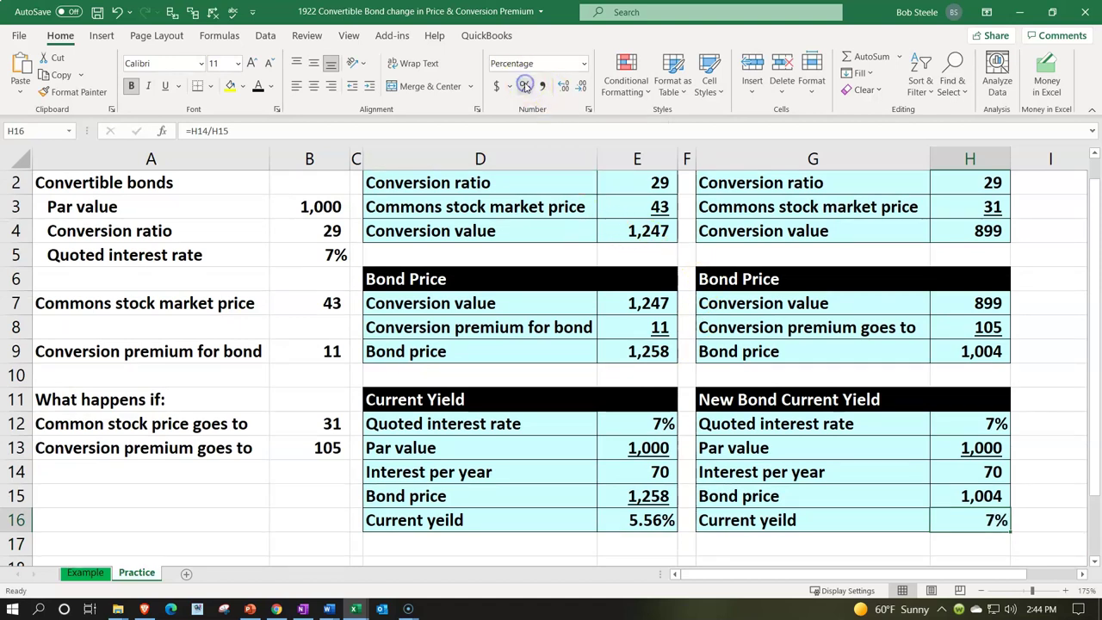
click(564, 88)
click(564, 88)
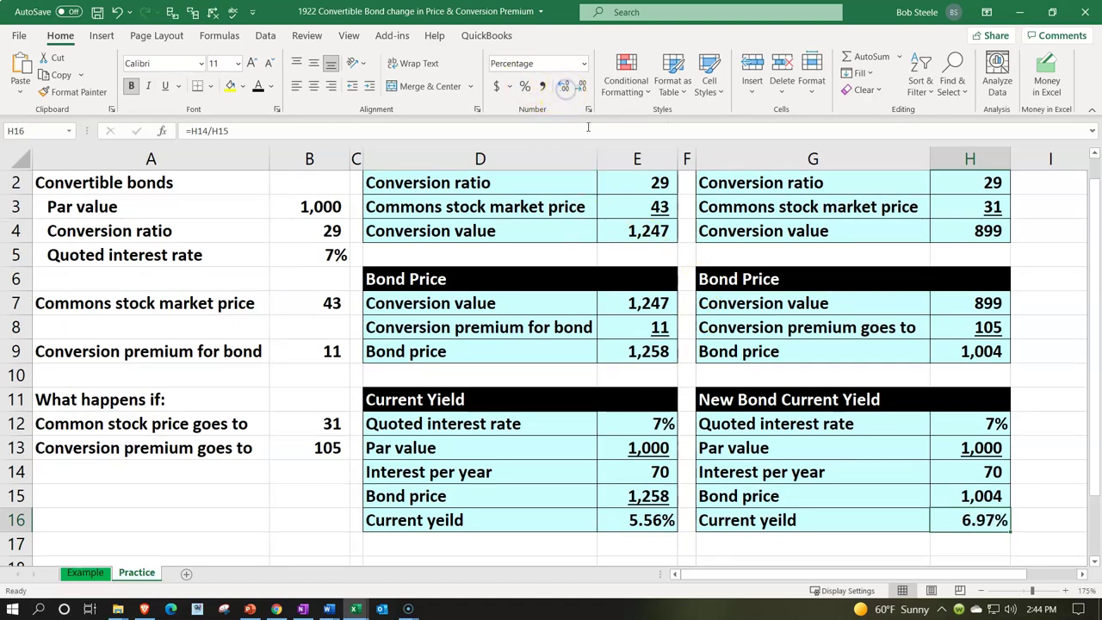
- Underline the bond price in H15 and compare the current yields in E16 and H16
click(971, 495)
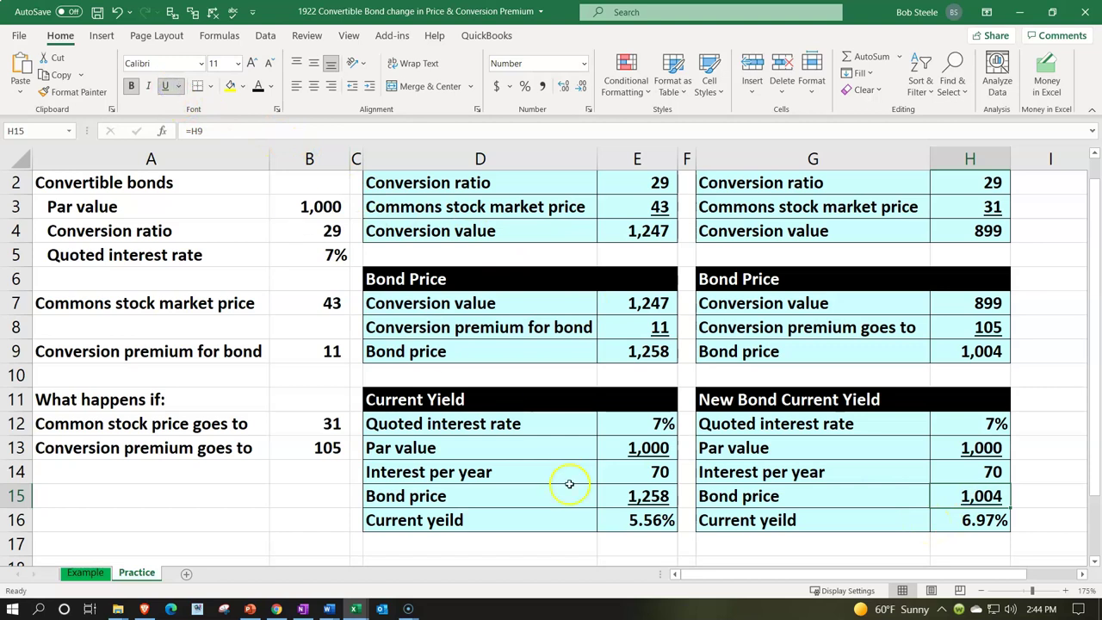
click(563, 539)
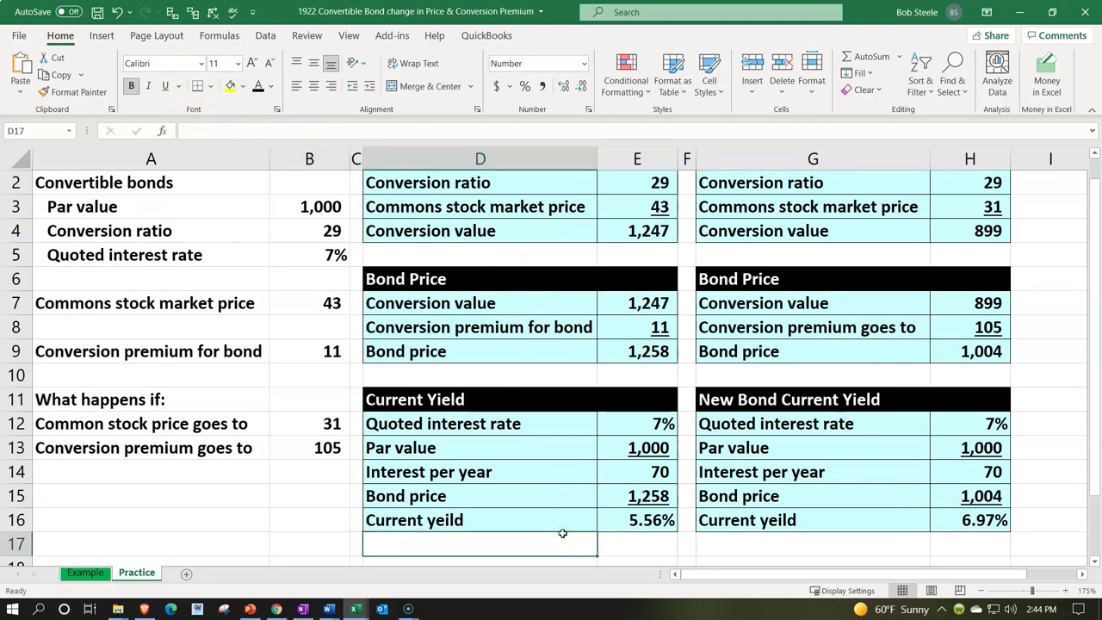
click(622, 522)
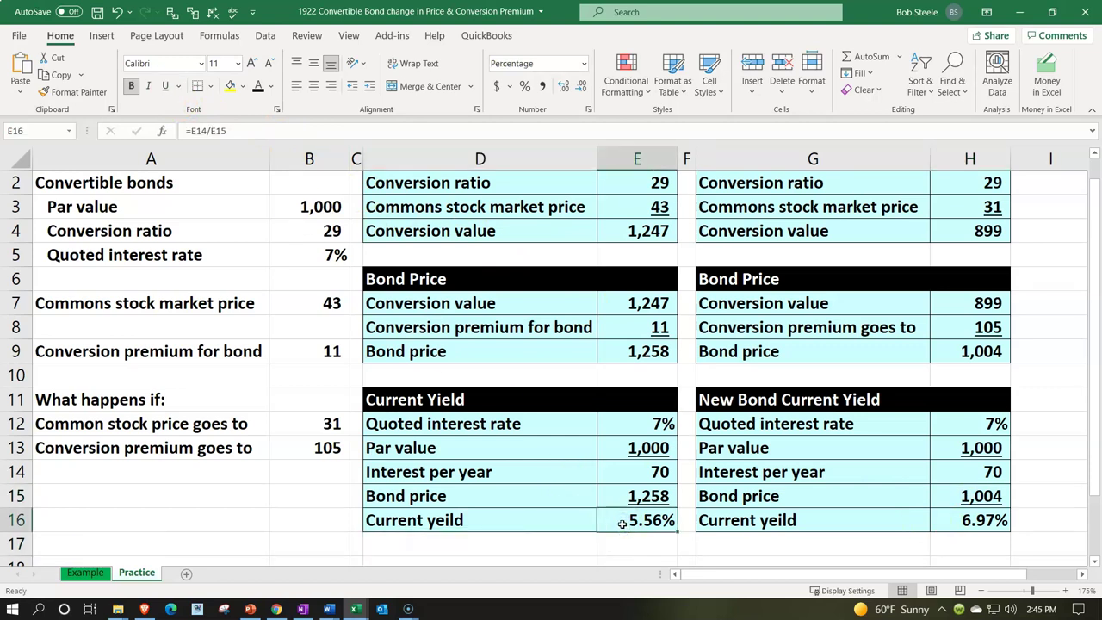
click(966, 514)
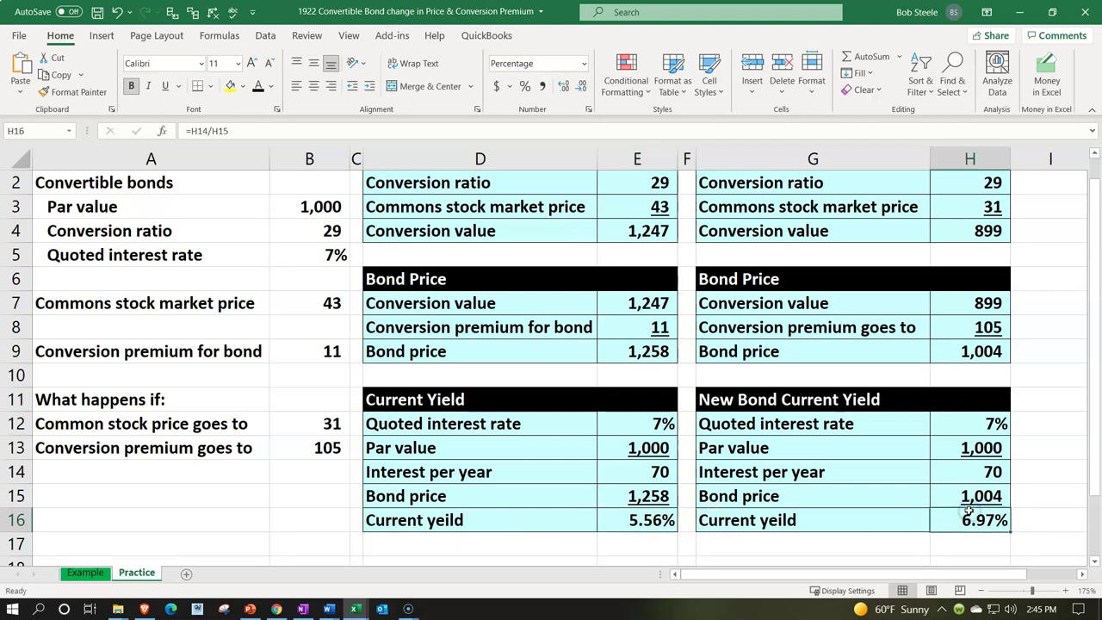